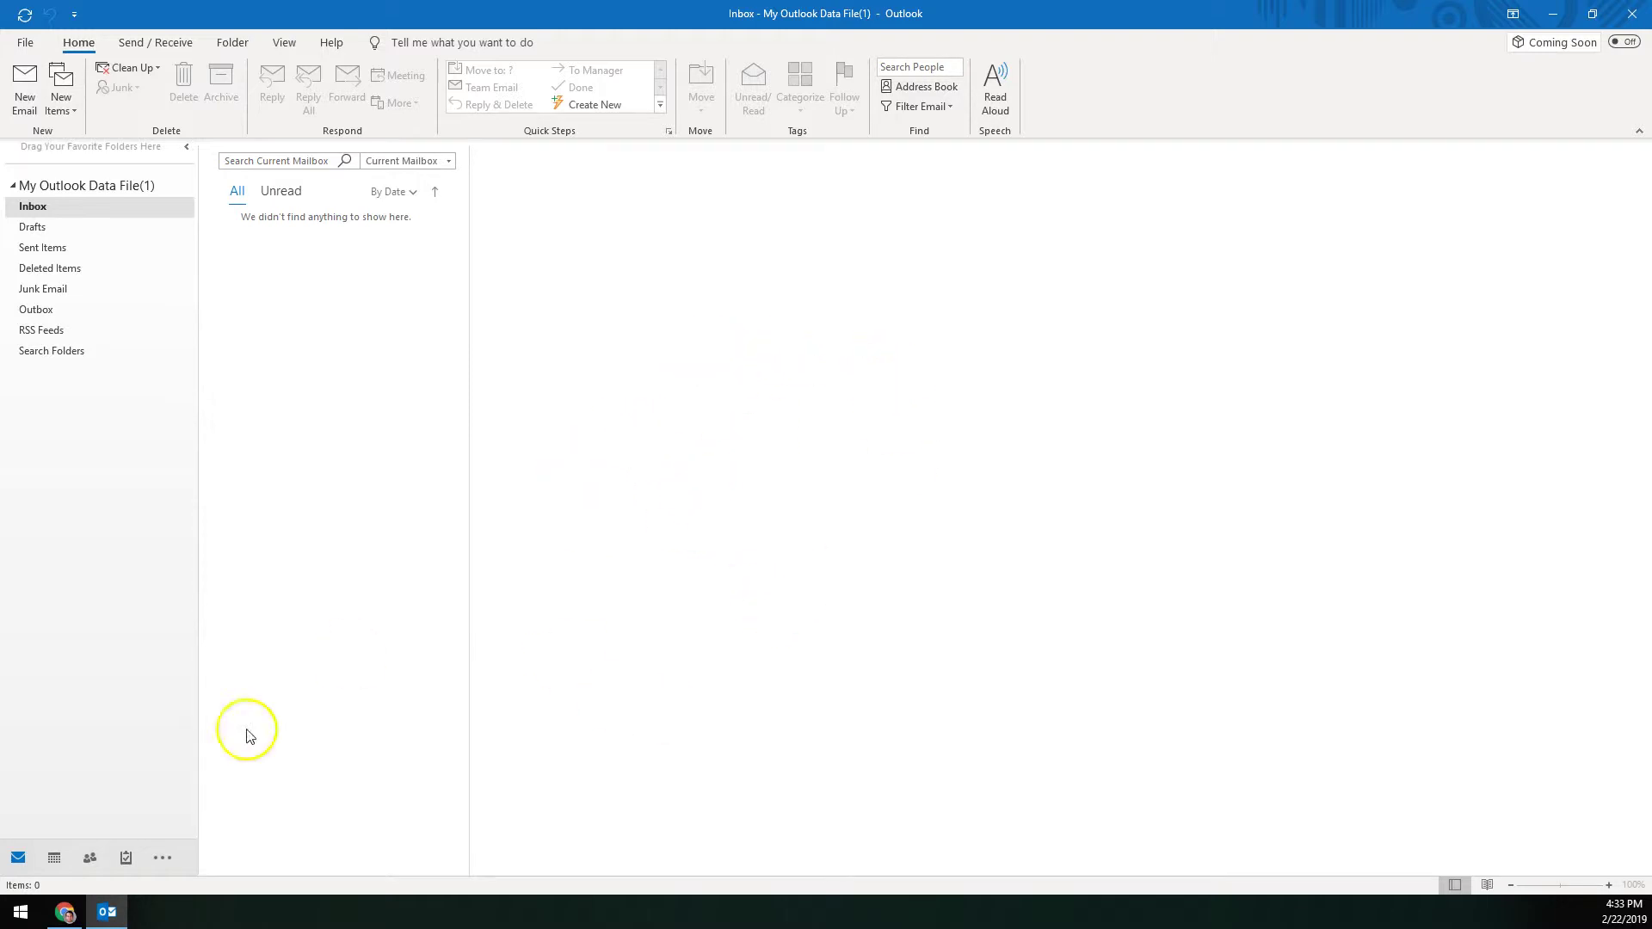
# Step: Open Gmail's Forwarding and POP/IMAP settings page
pyautogui.click(65, 912)
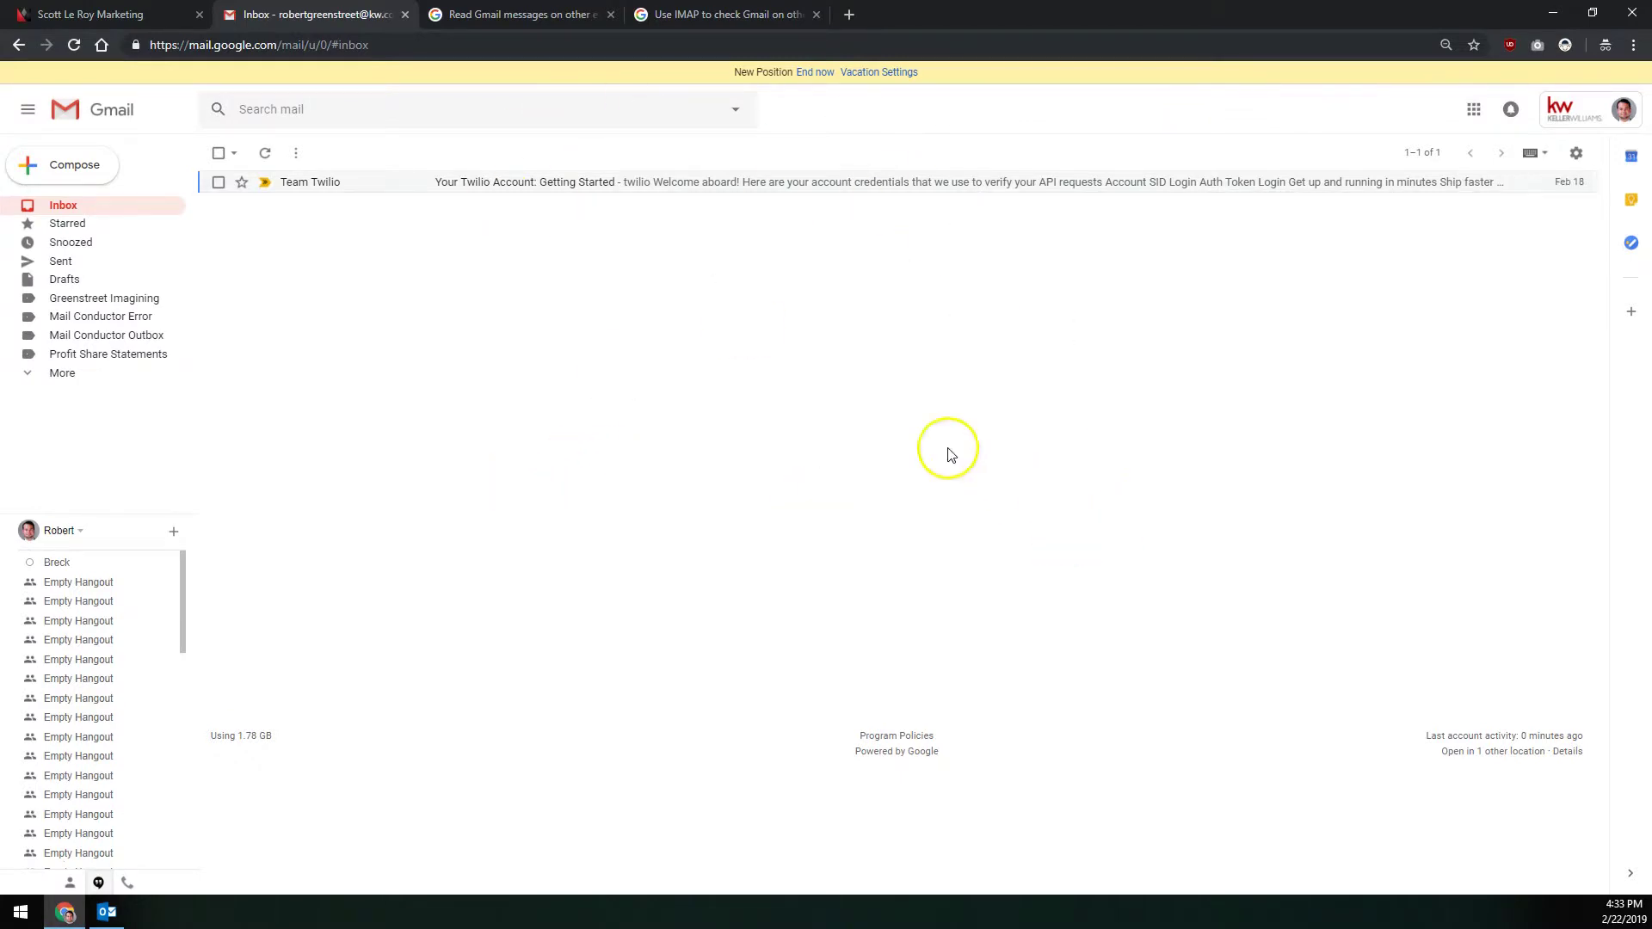
pyautogui.click(1578, 155)
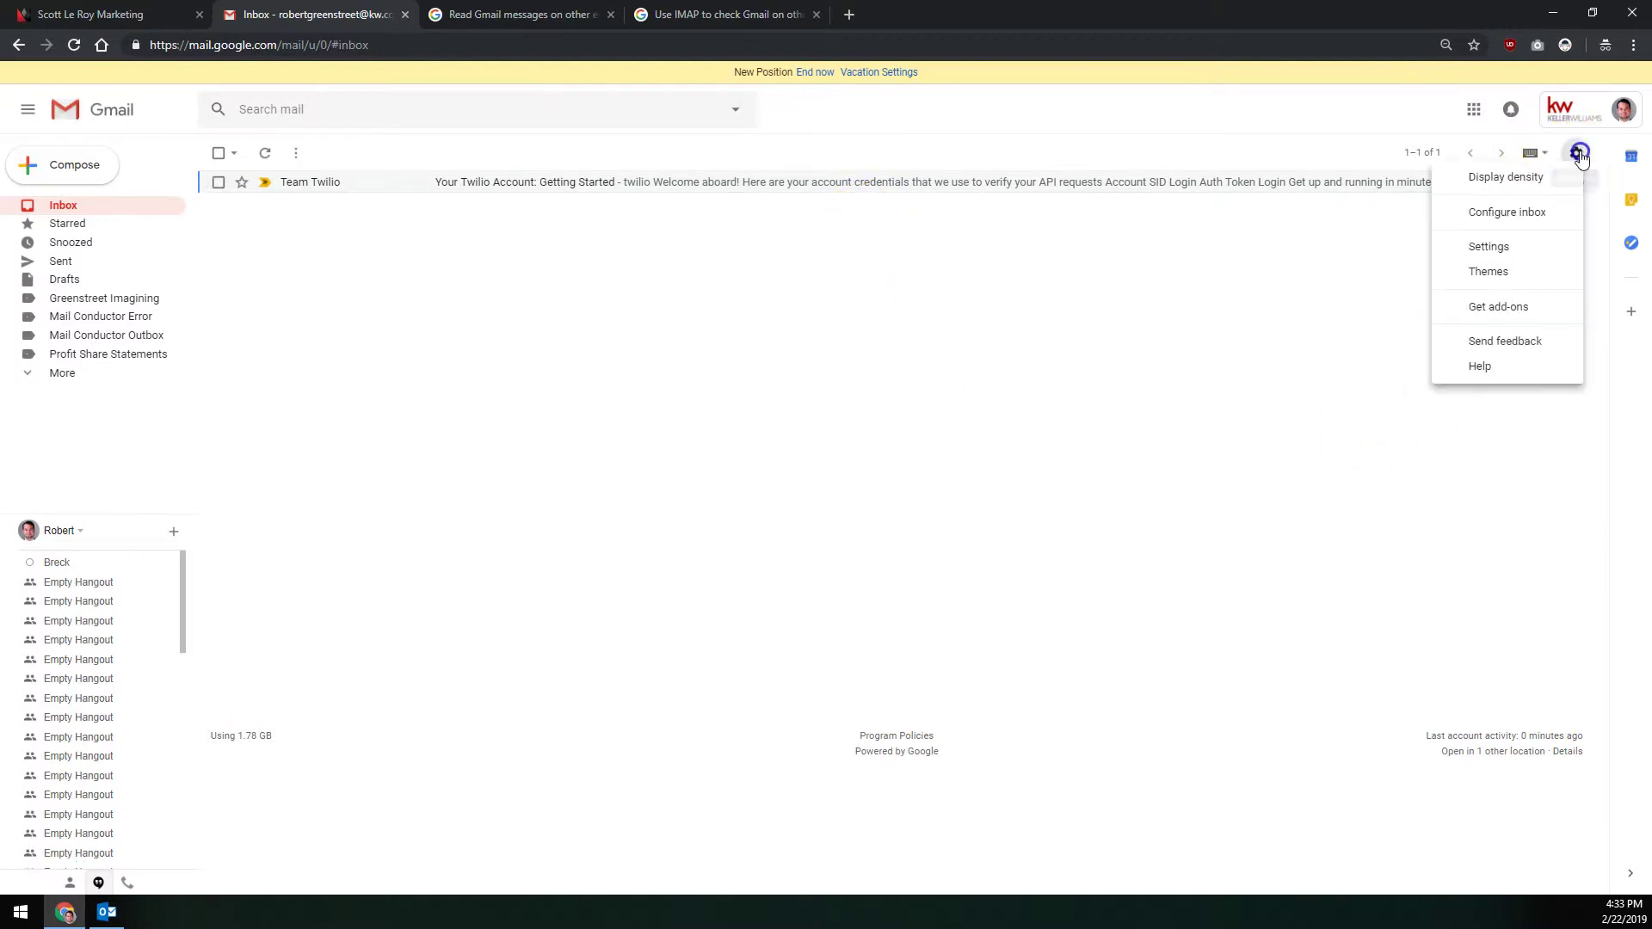
pyautogui.click(1513, 250)
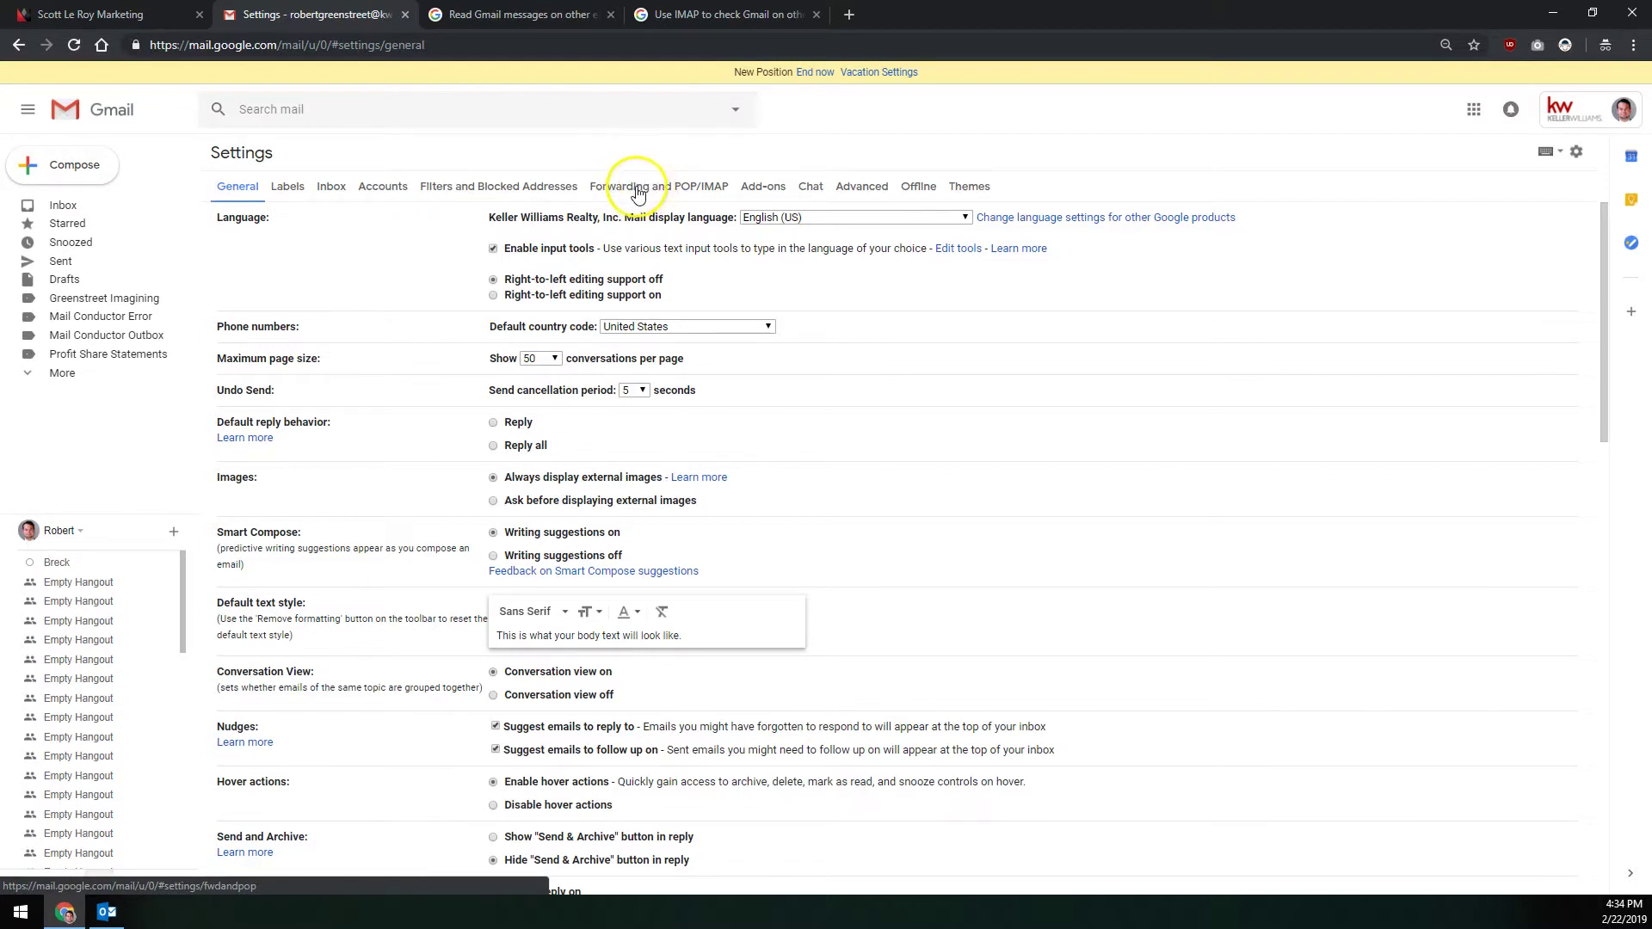
pyautogui.click(643, 189)
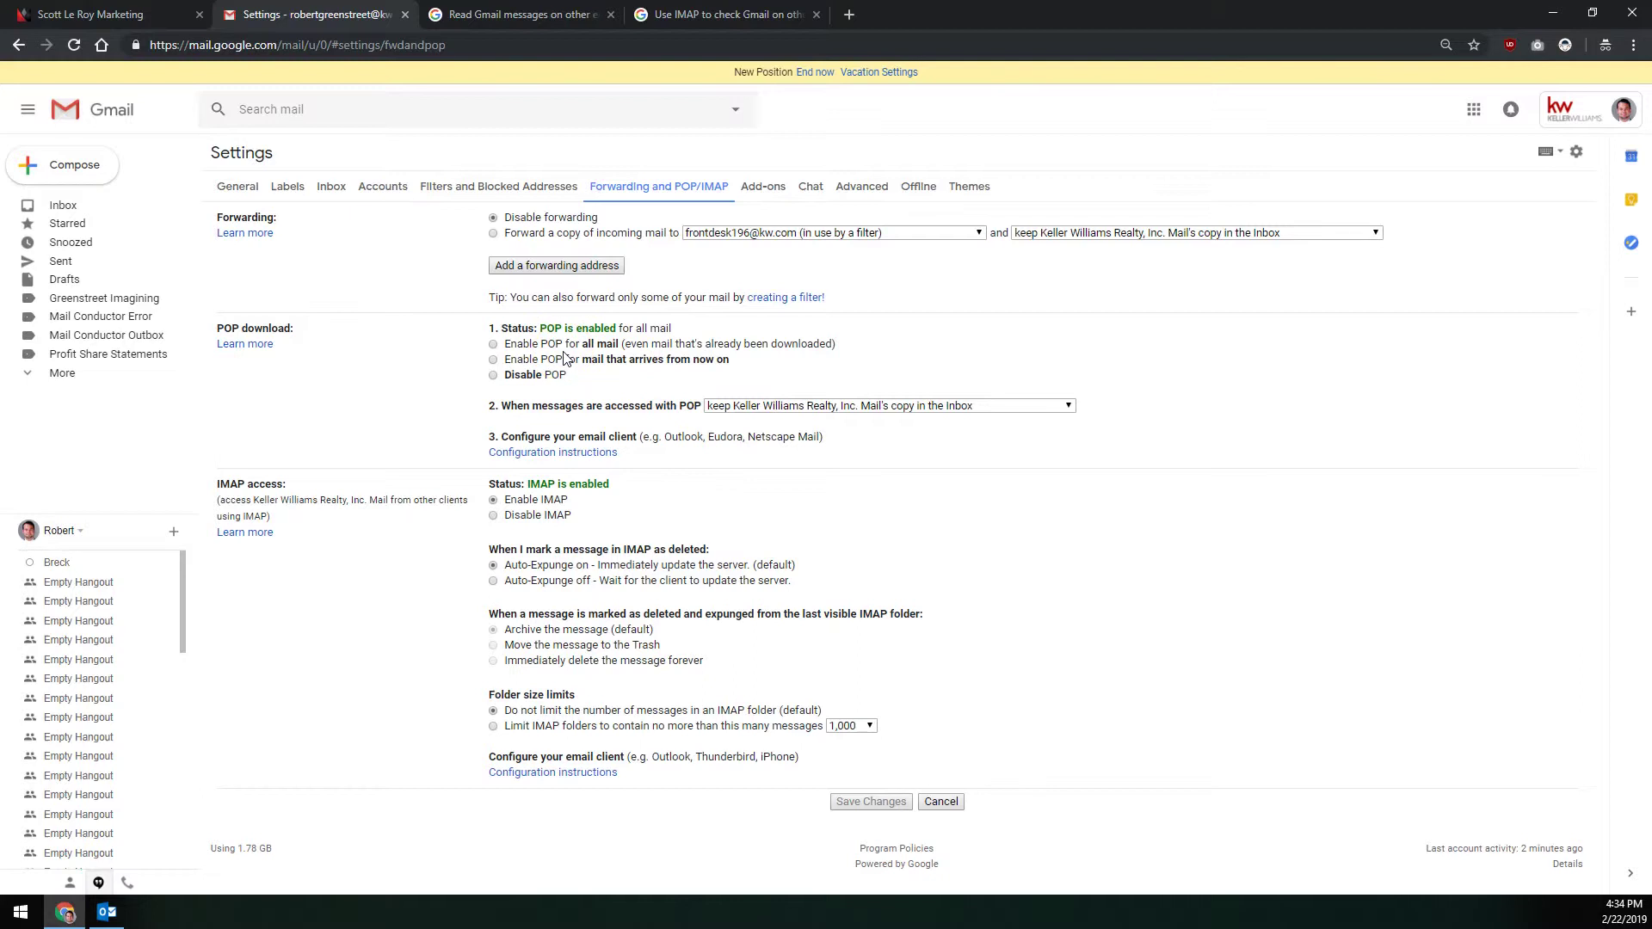
# Step: Enable POP for all mail, including mail already downloaded, and save the changes
pyautogui.doubleClick(551, 328)
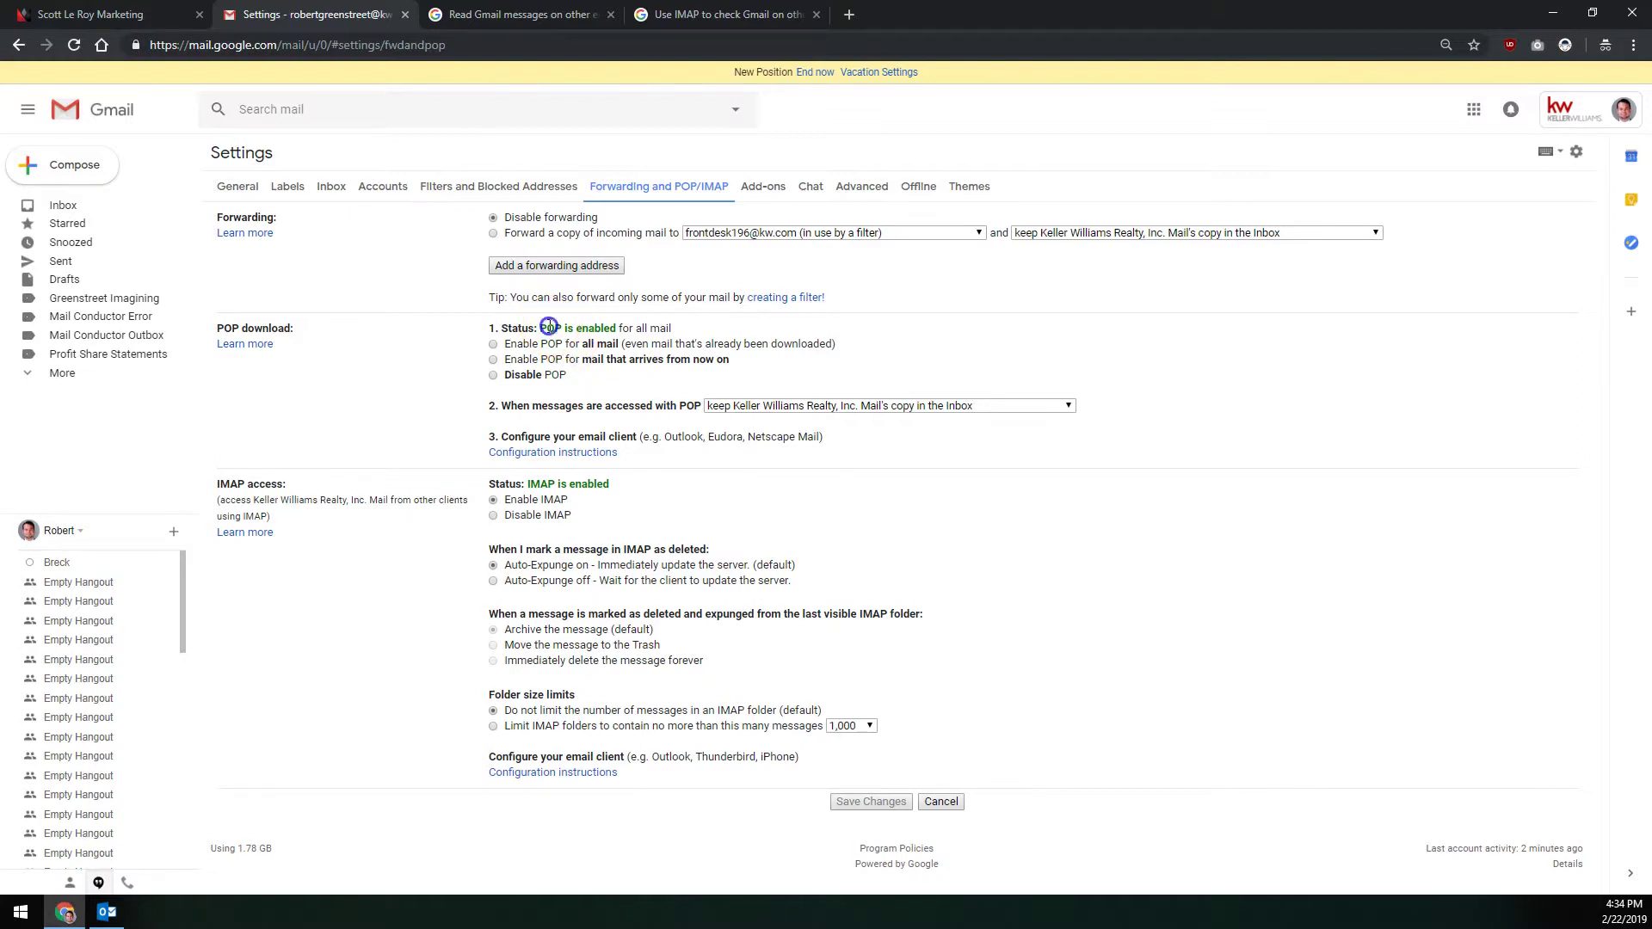
pyautogui.doubleClick(547, 484)
pyautogui.doubleClick(550, 329)
pyautogui.click(541, 483)
pyautogui.doubleClick(541, 483)
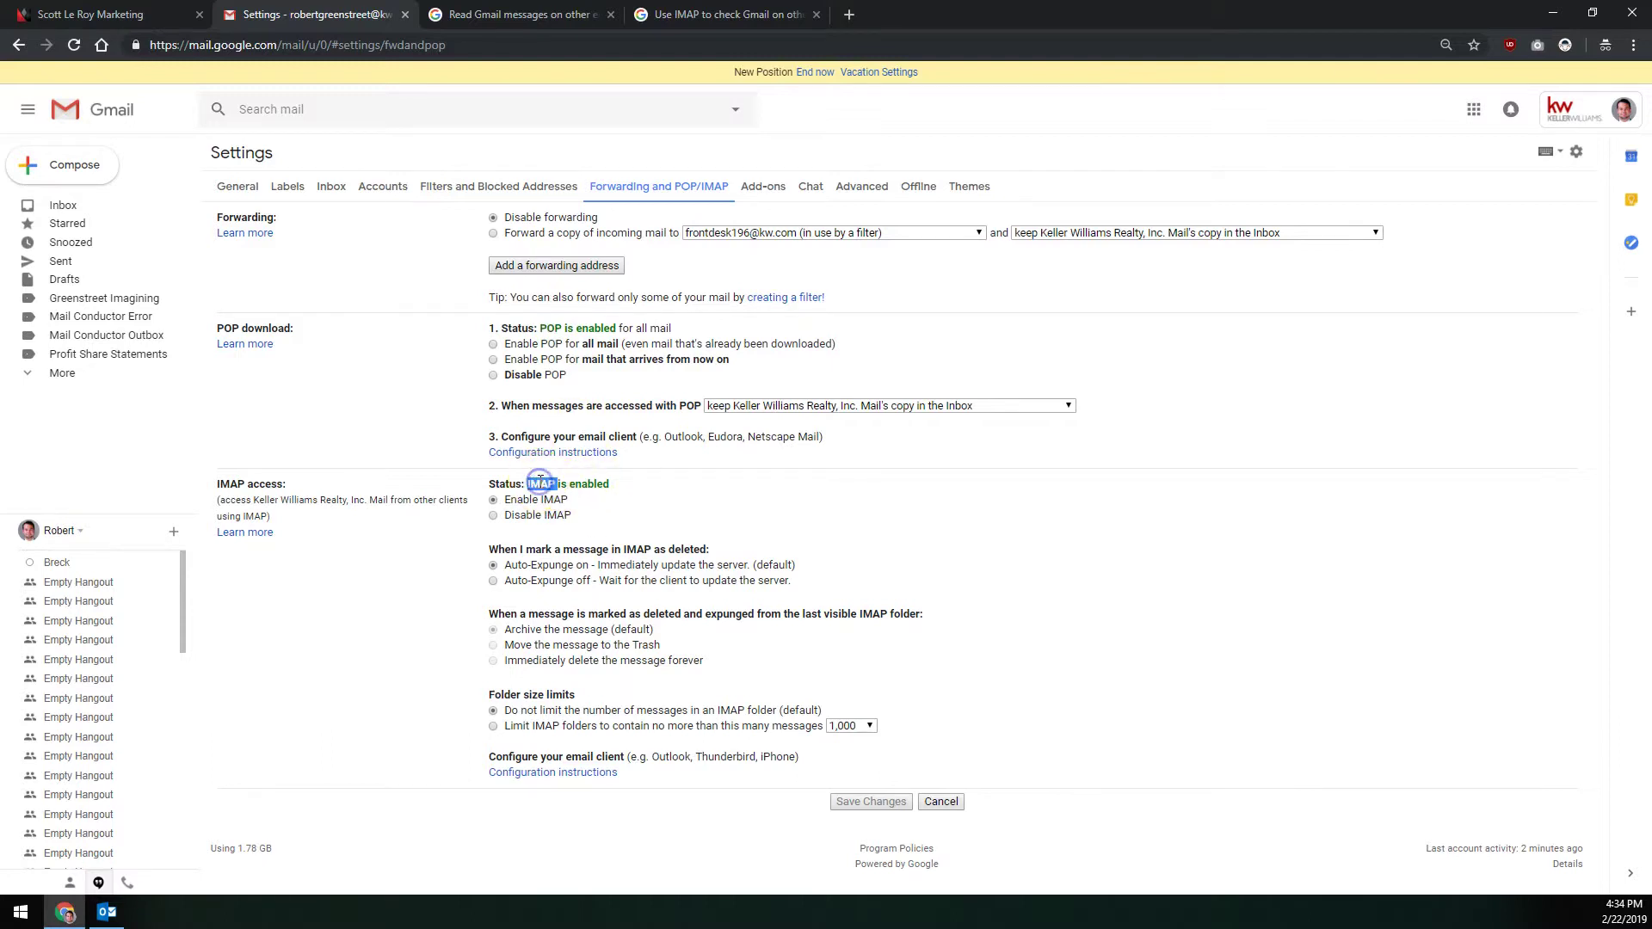
pyautogui.click(545, 325)
pyautogui.tripleClick(545, 325)
pyautogui.click(547, 327)
pyautogui.click(568, 484)
pyautogui.click(493, 344)
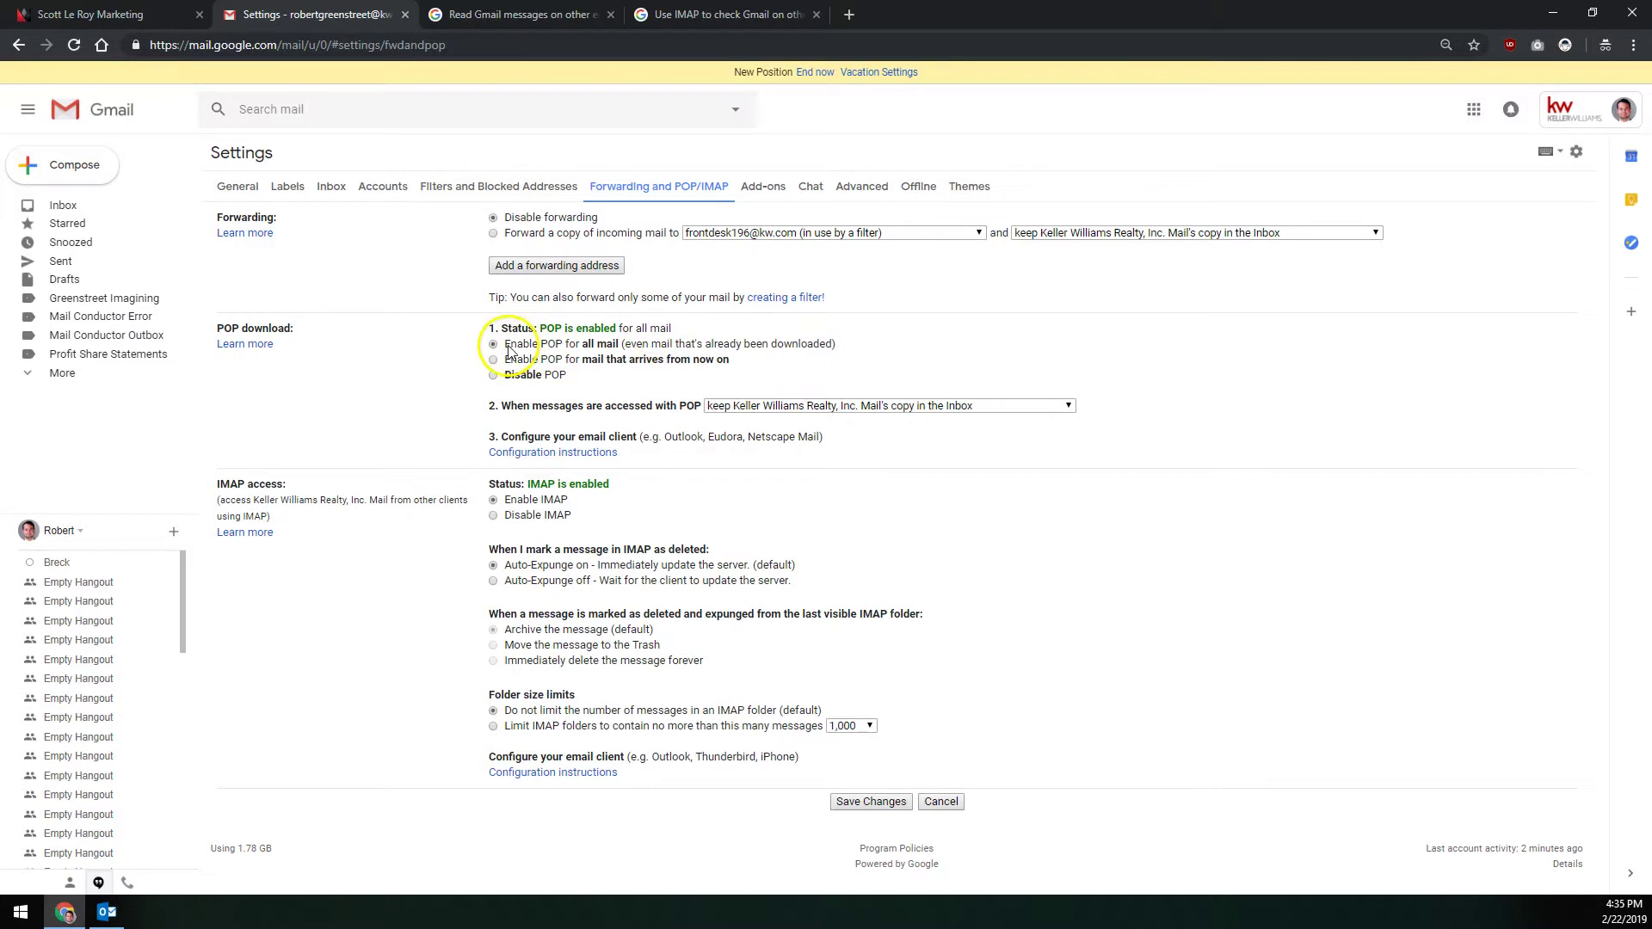
pyautogui.click(886, 801)
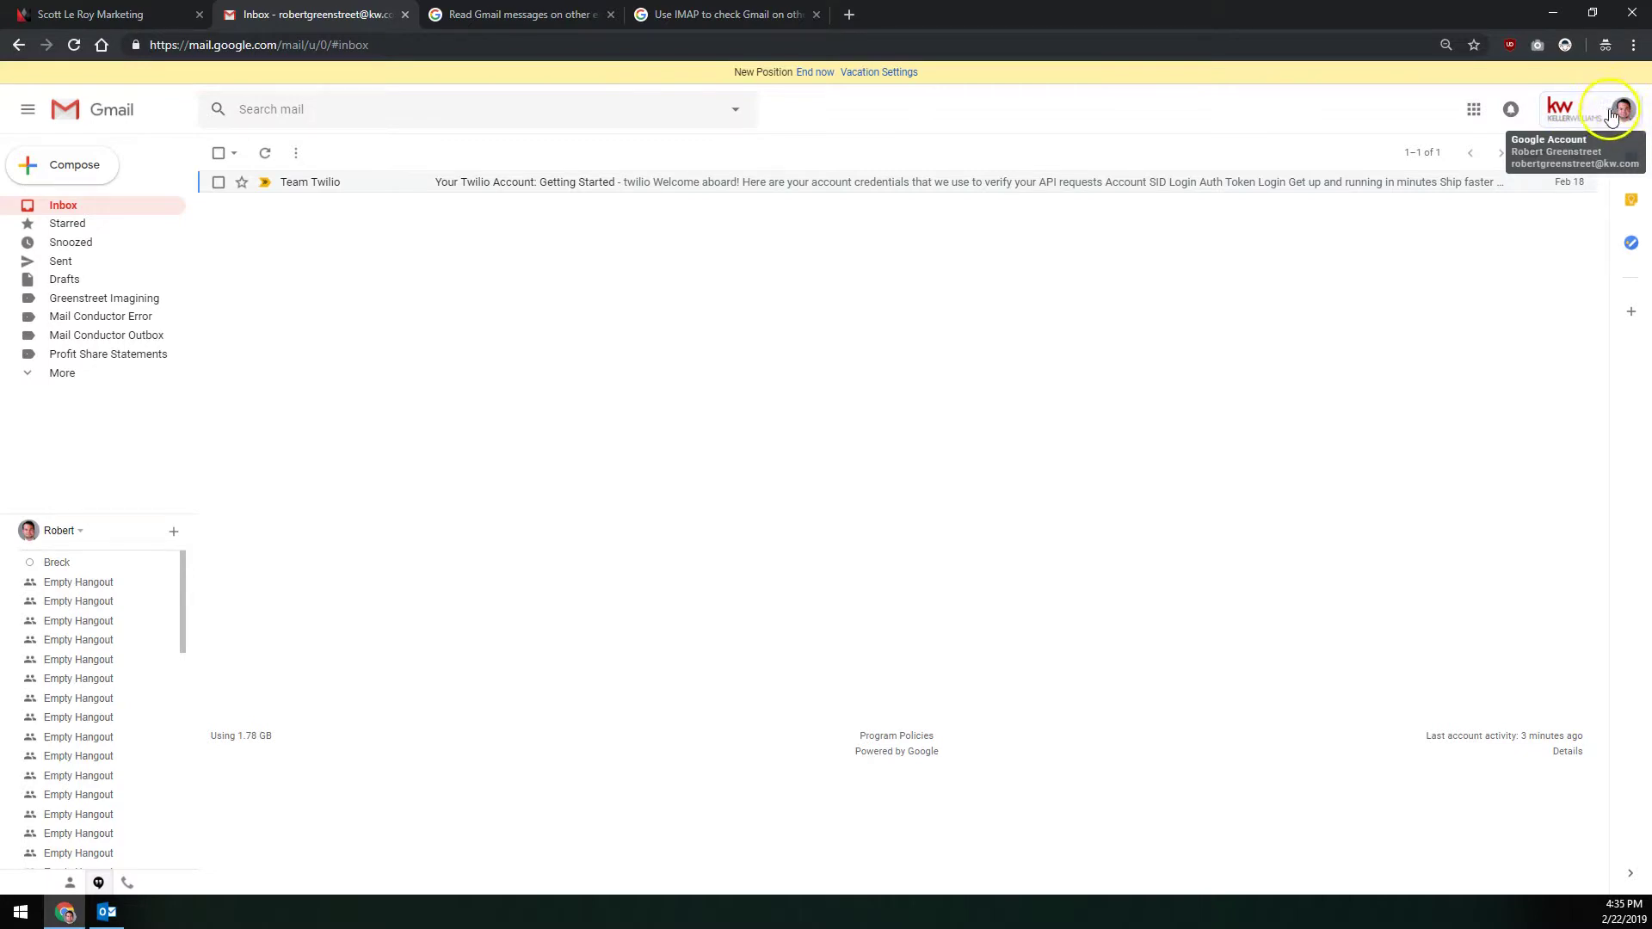
# Step: Go from the profile avatar's Google Account menu to the Security section
pyautogui.click(1619, 112)
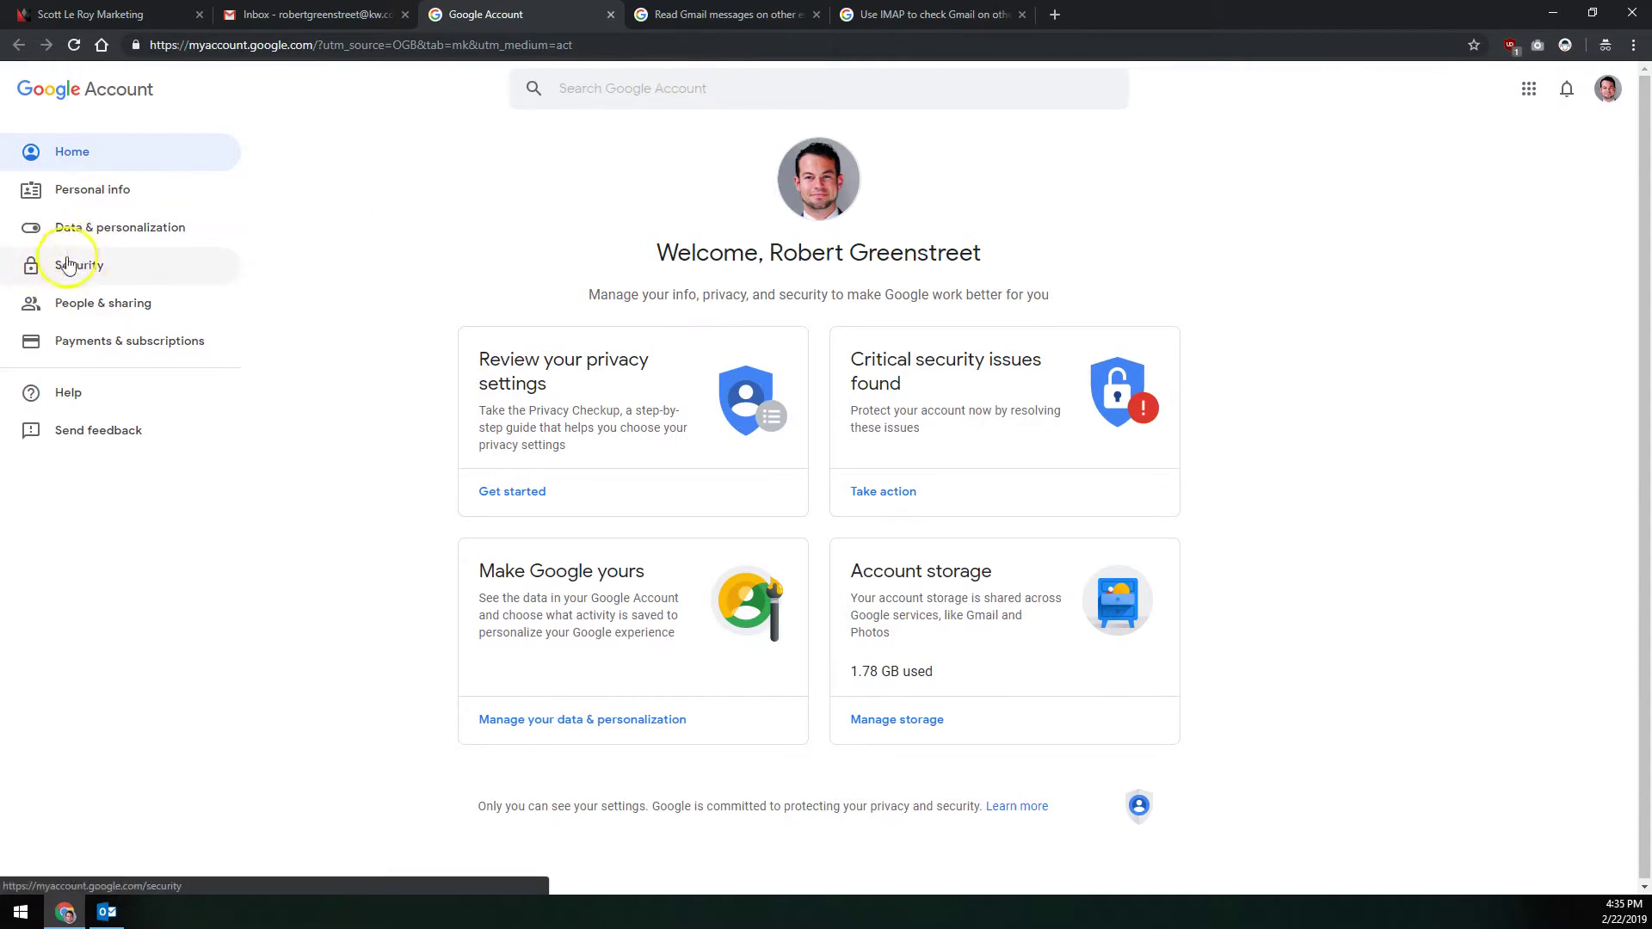
pyautogui.click(99, 272)
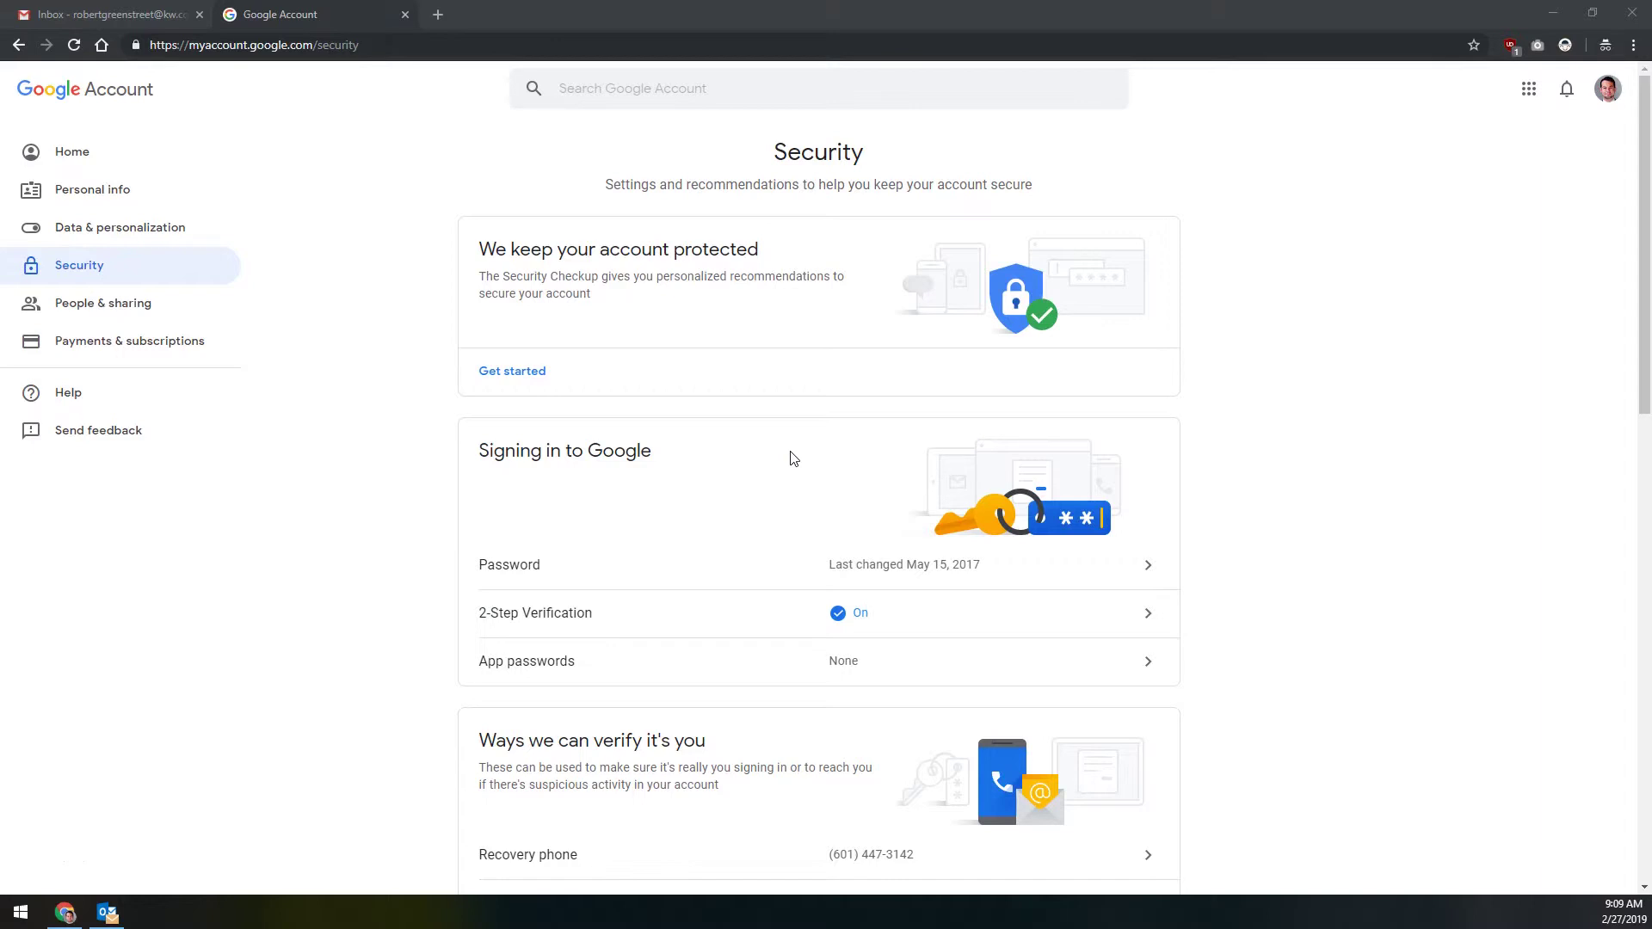
# Step: Open App passwords and verify identity by entering the account password
pyautogui.click(732, 671)
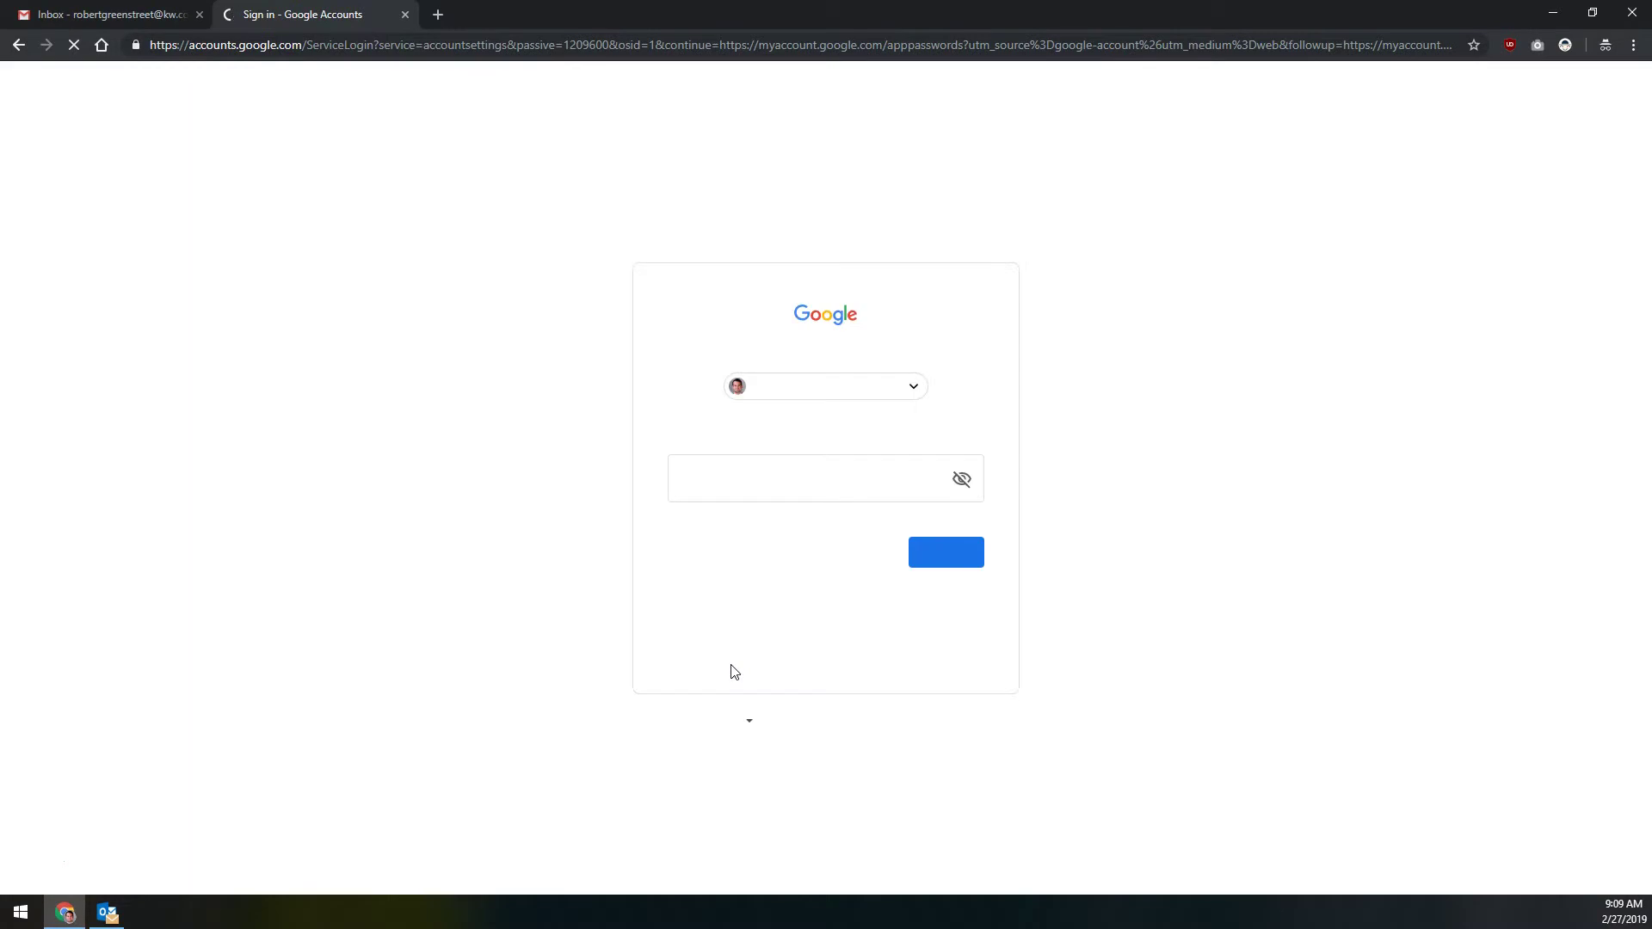
pyautogui.click(800, 471)
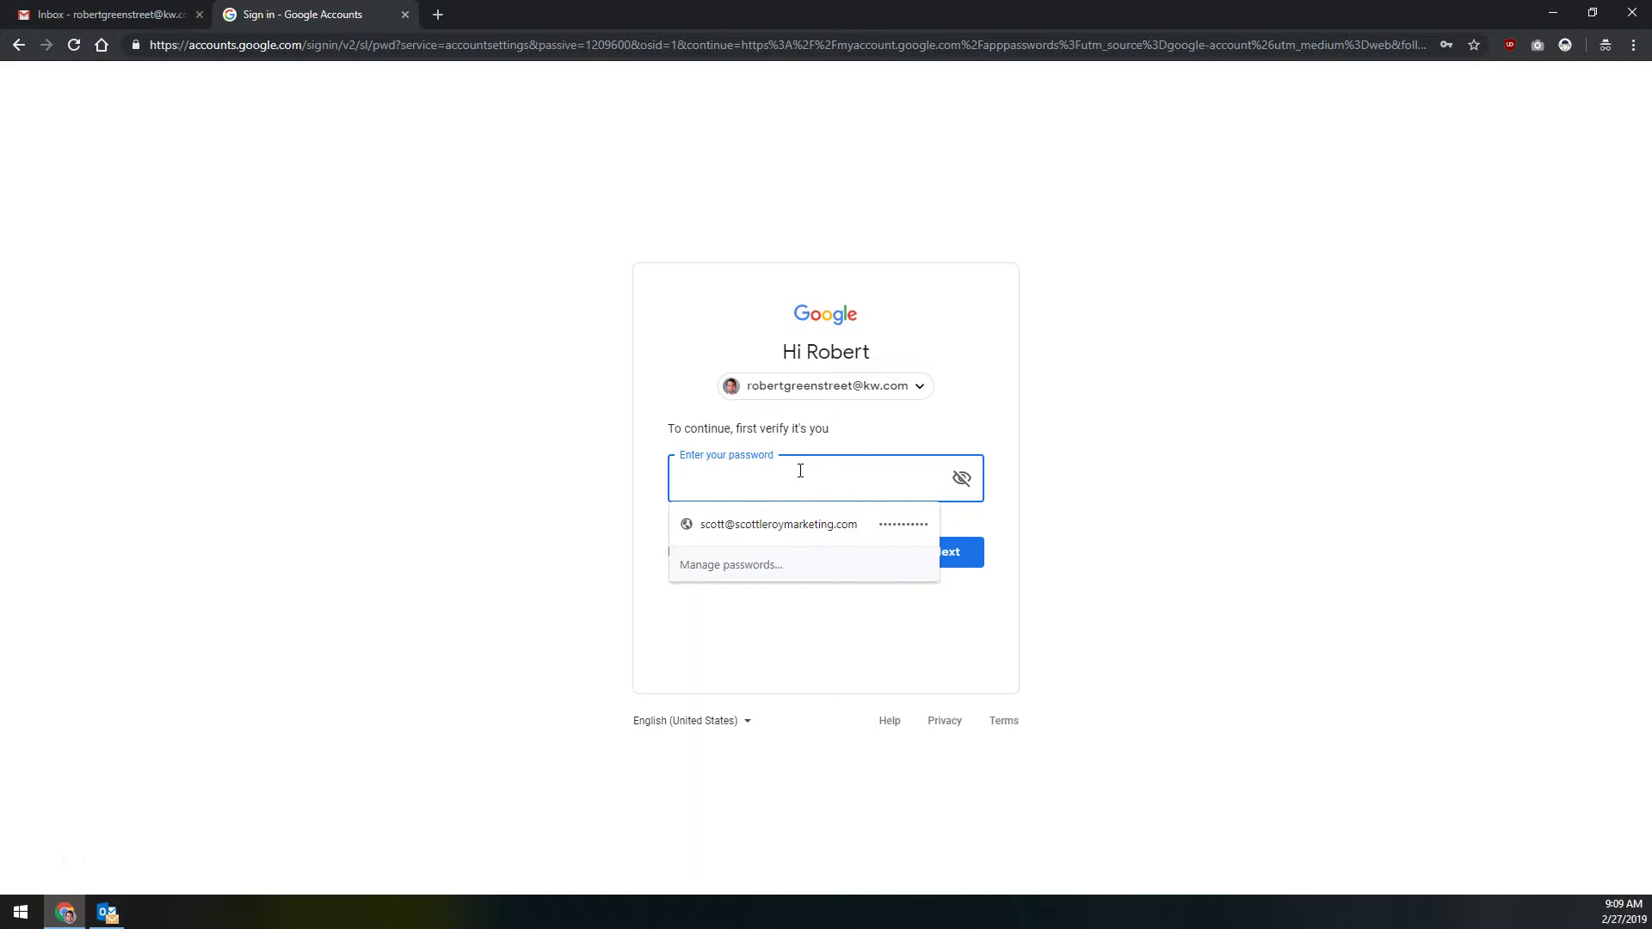
pyautogui.hotkey('ctrl', 'v')
pyautogui.press('Return')
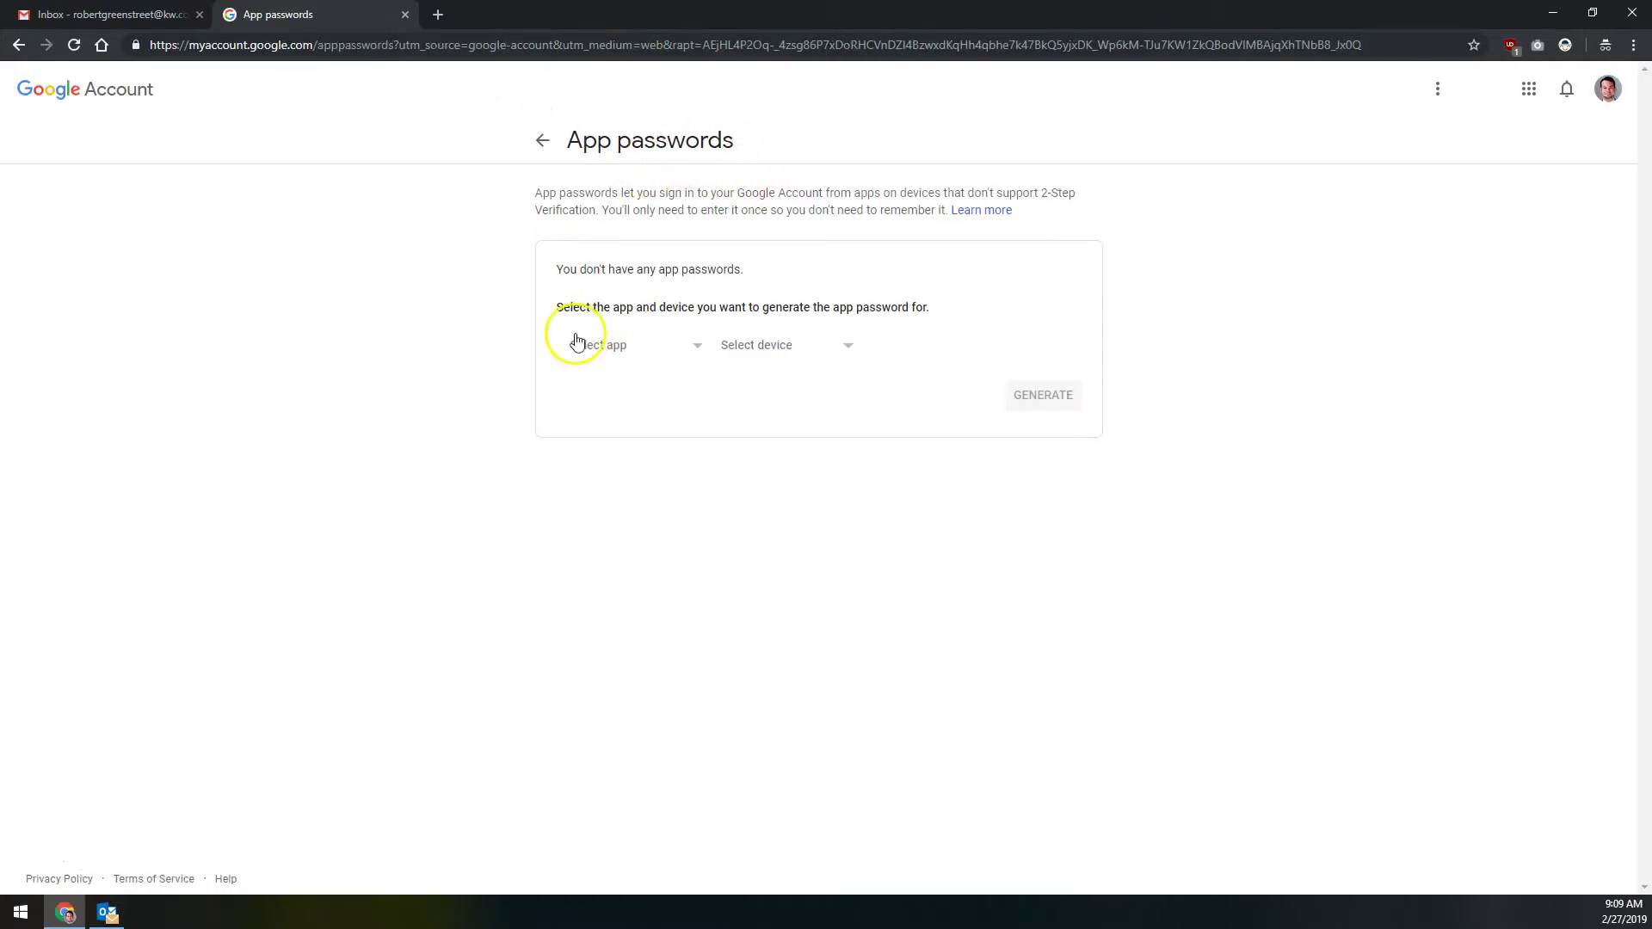
# Step: Choose a custom app and name it 'Outlook 2019/365'
pyautogui.click(609, 348)
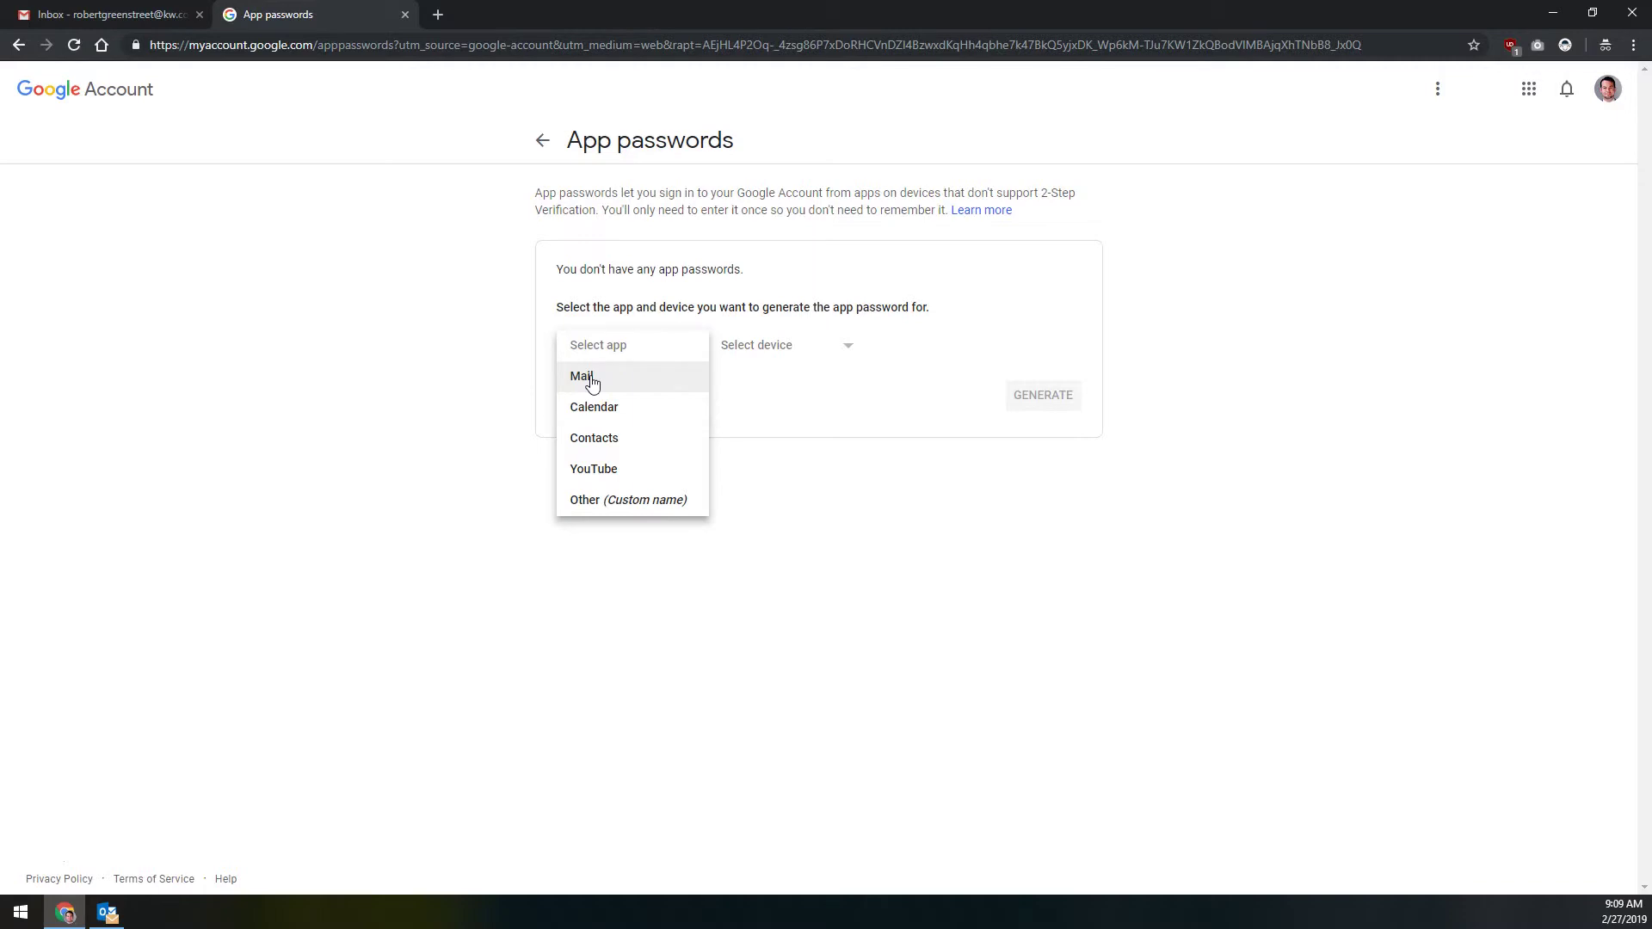
pyautogui.click(629, 508)
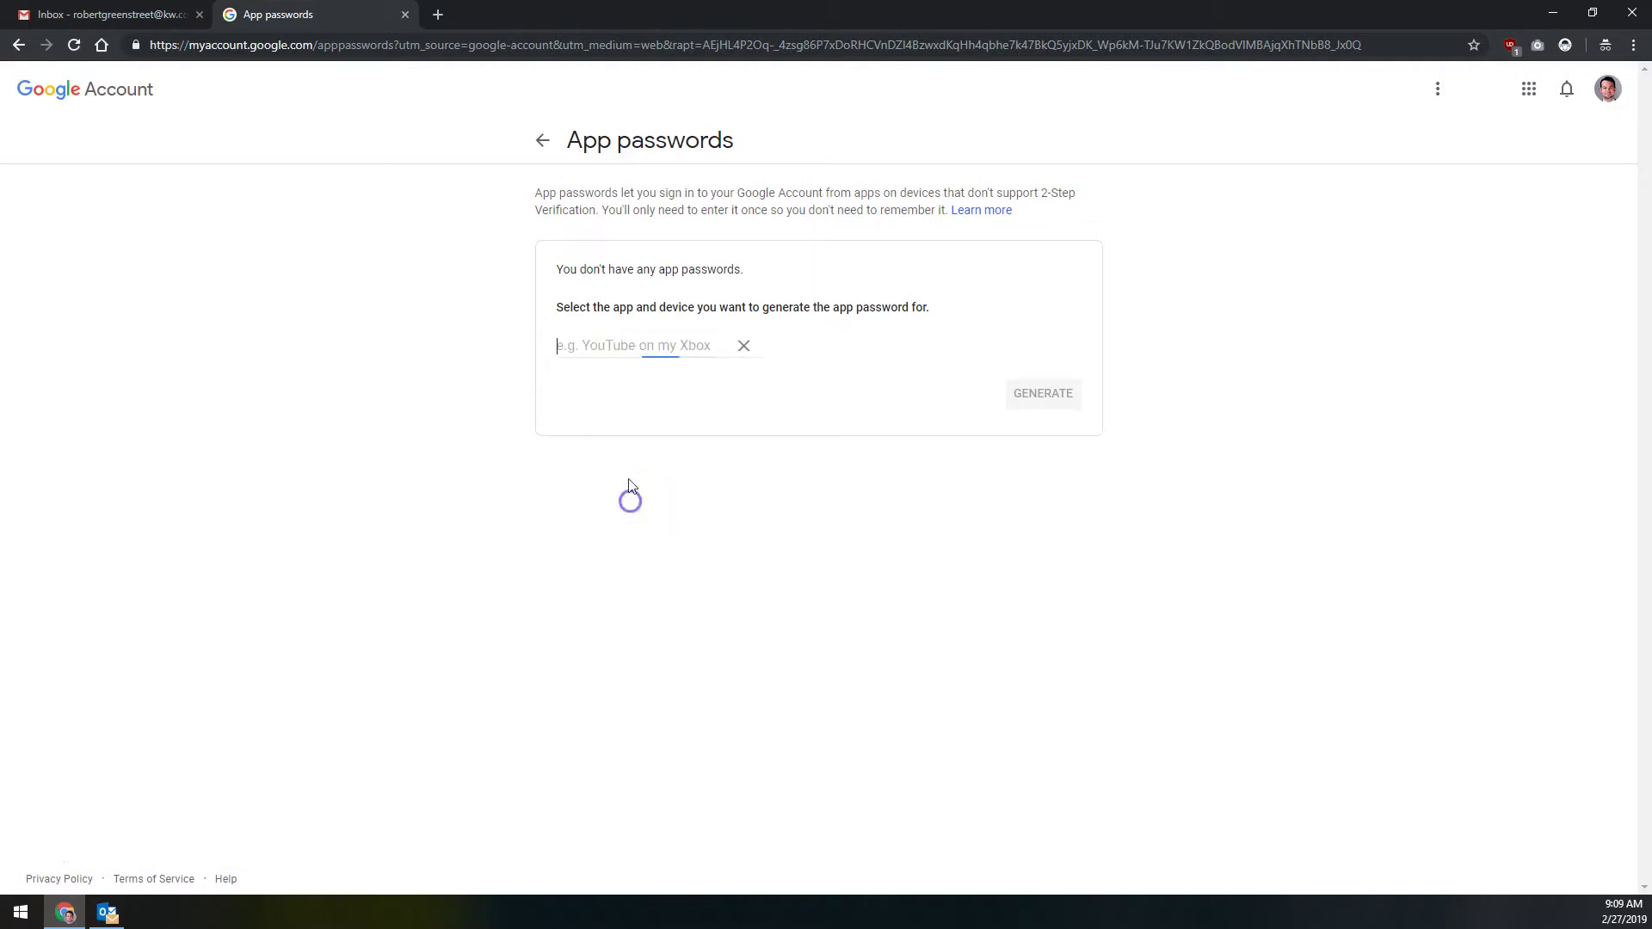
pyautogui.click(617, 335)
pyautogui.write('Outl')
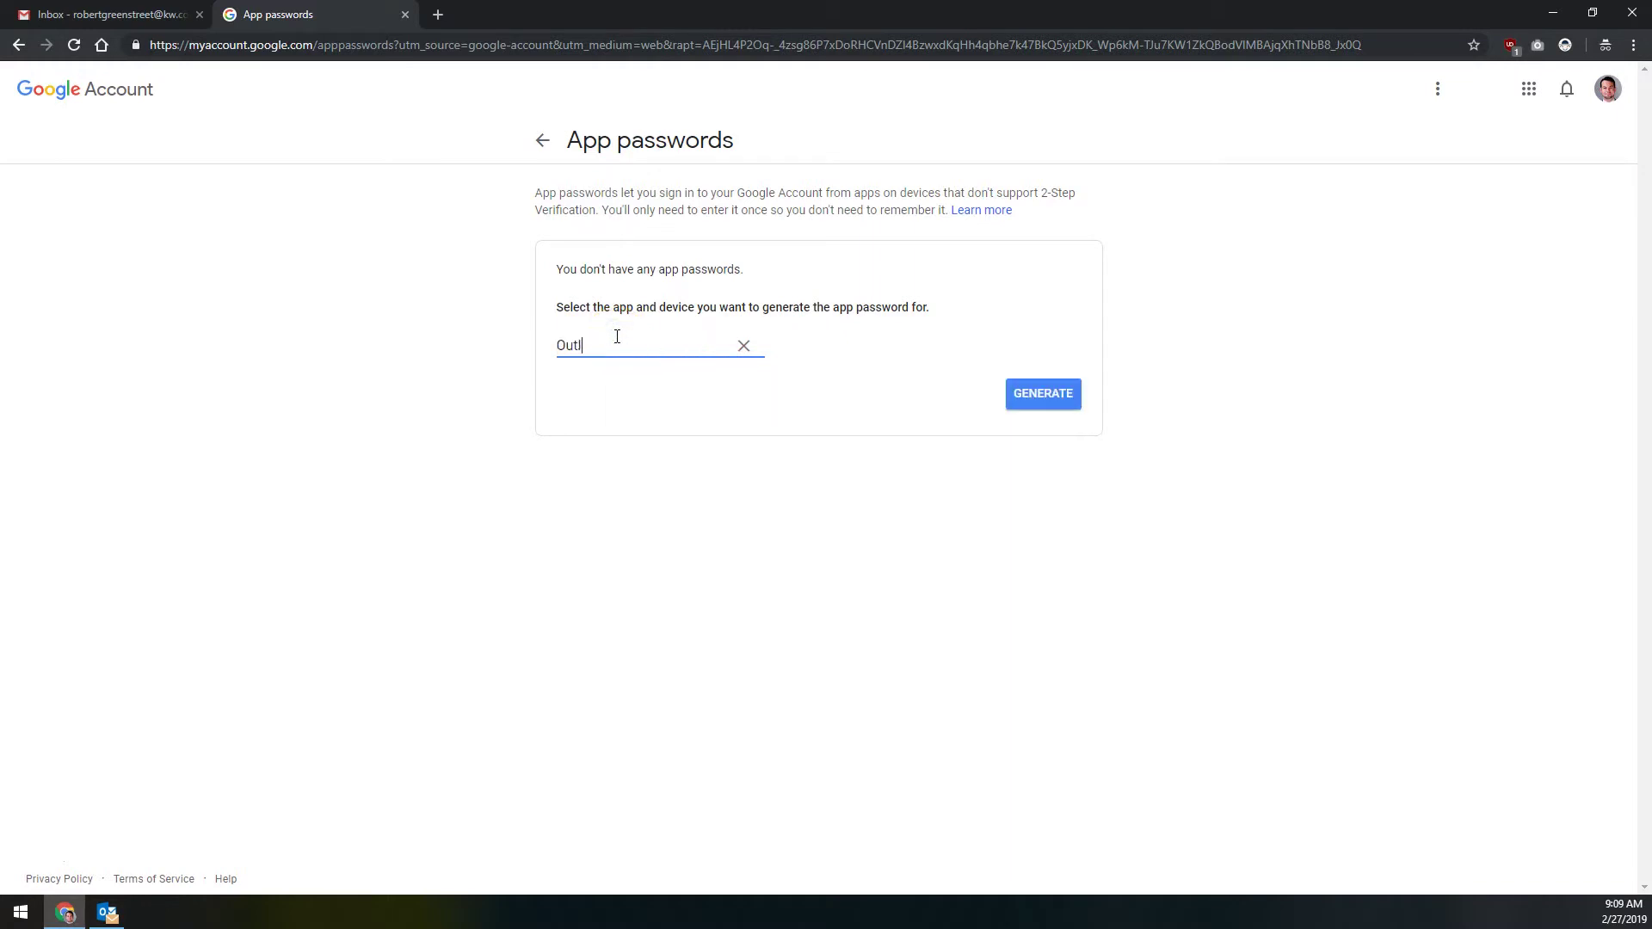
pyautogui.write('ook 2019/3')
pyautogui.write('25')
pyautogui.press('BackSpace')
pyautogui.press('BackSpace')
pyautogui.write('65')
pyautogui.click(798, 277)
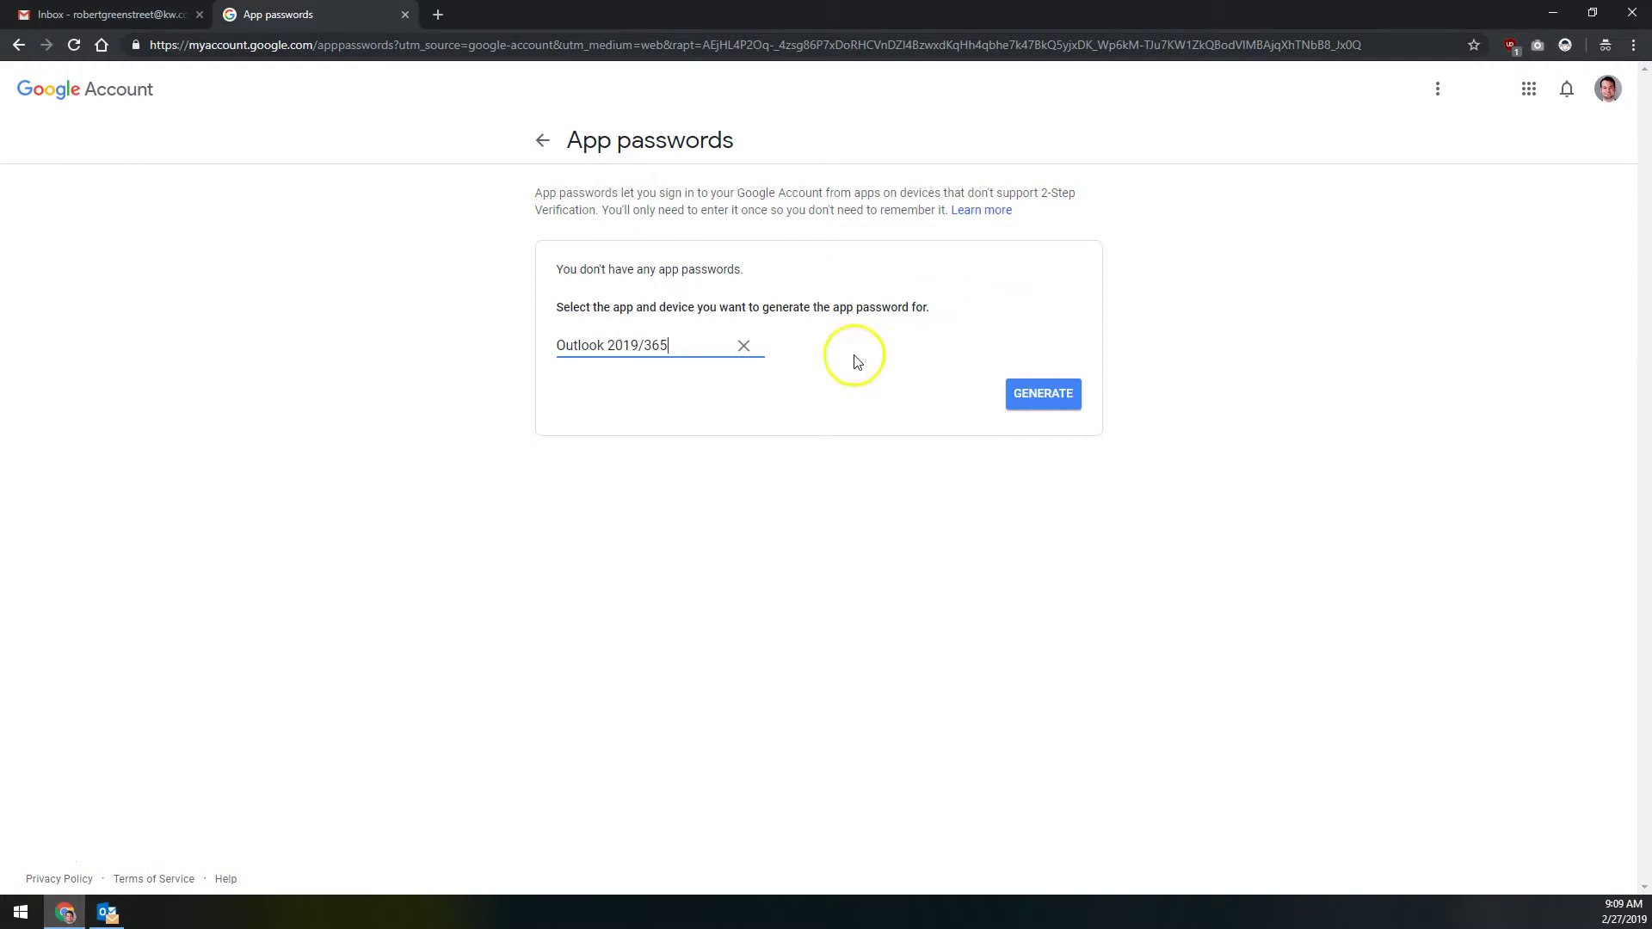
# Step: Generate the app password, copy it, and close the dialog
pyautogui.click(1036, 396)
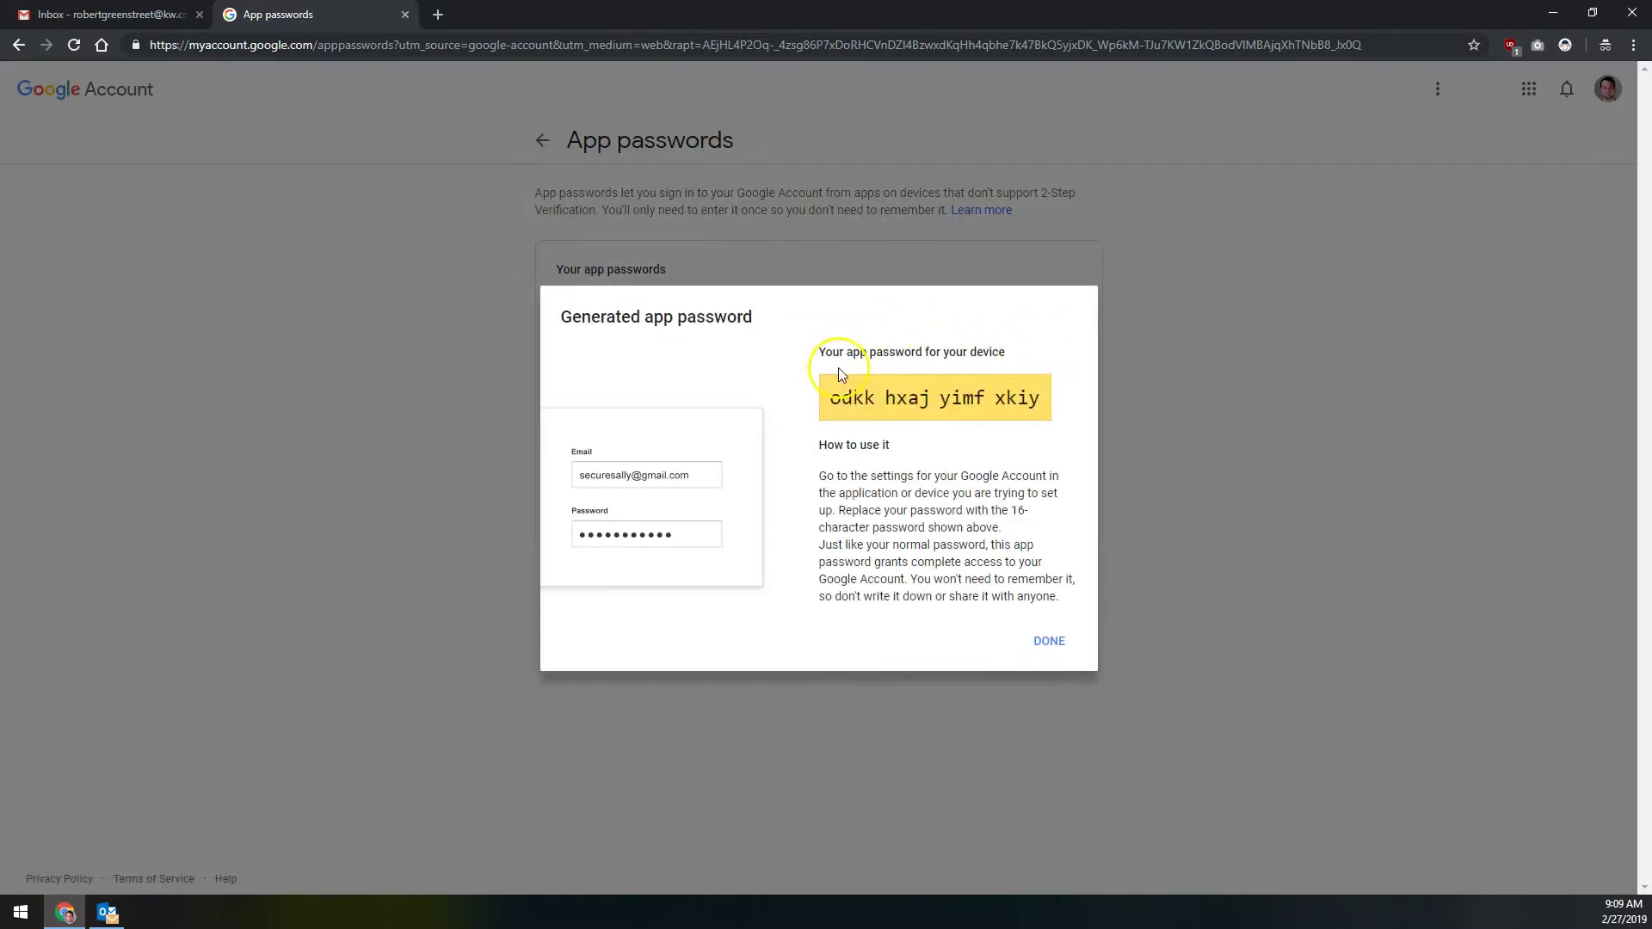
pyautogui.tripleClick(850, 401)
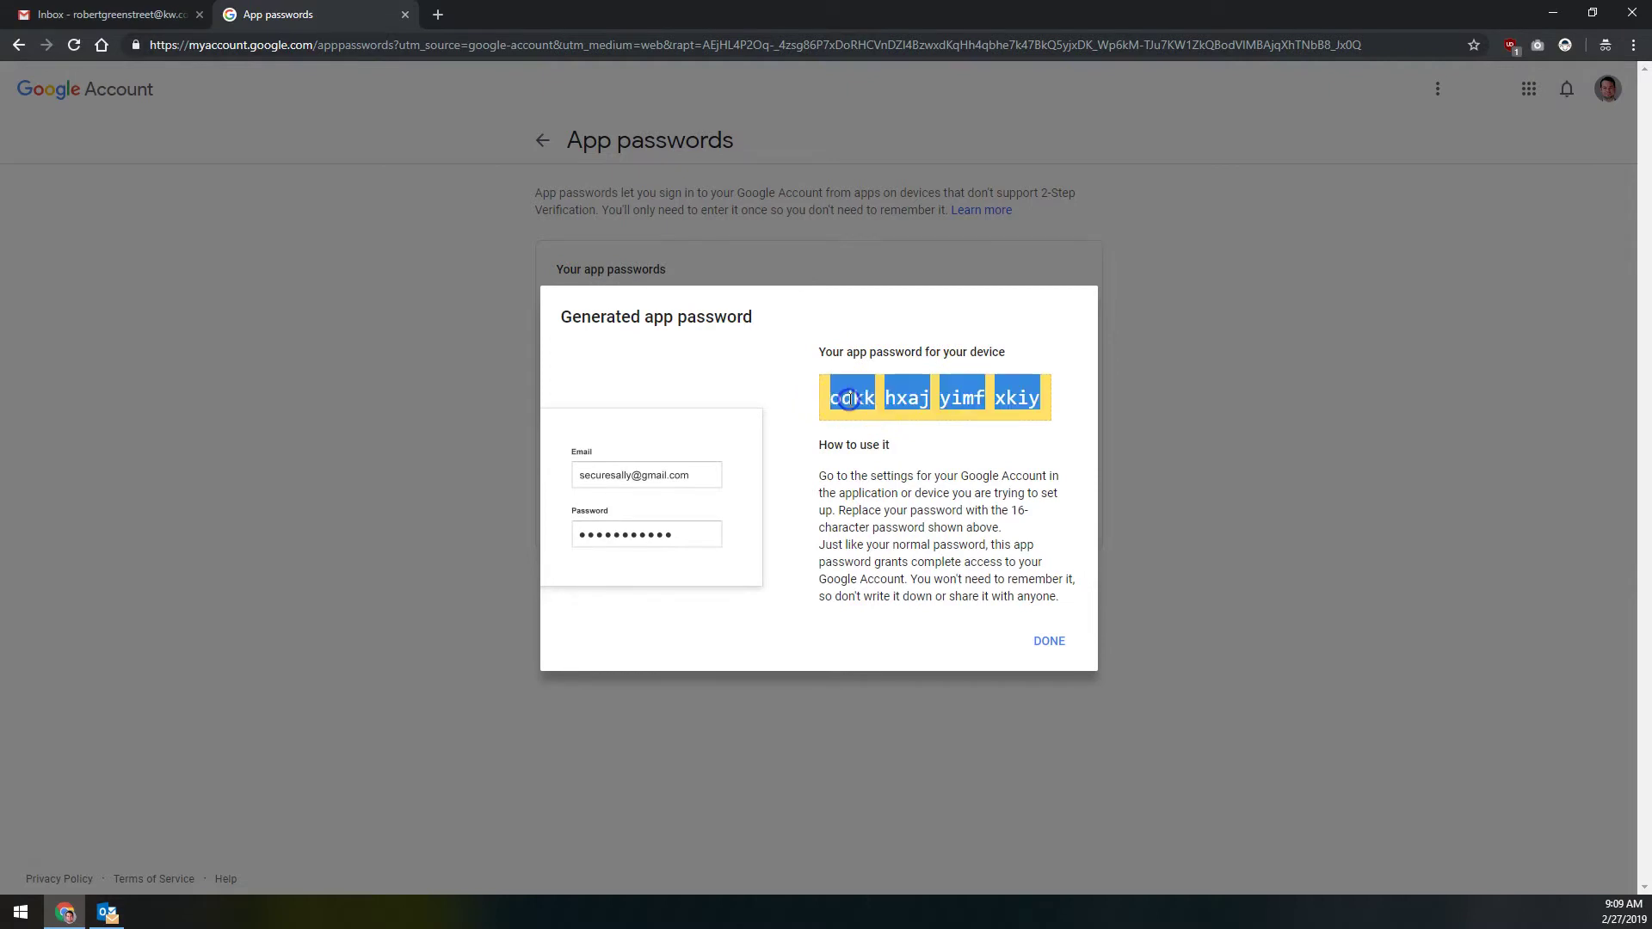
pyautogui.hotkey('alt', 'Tab')
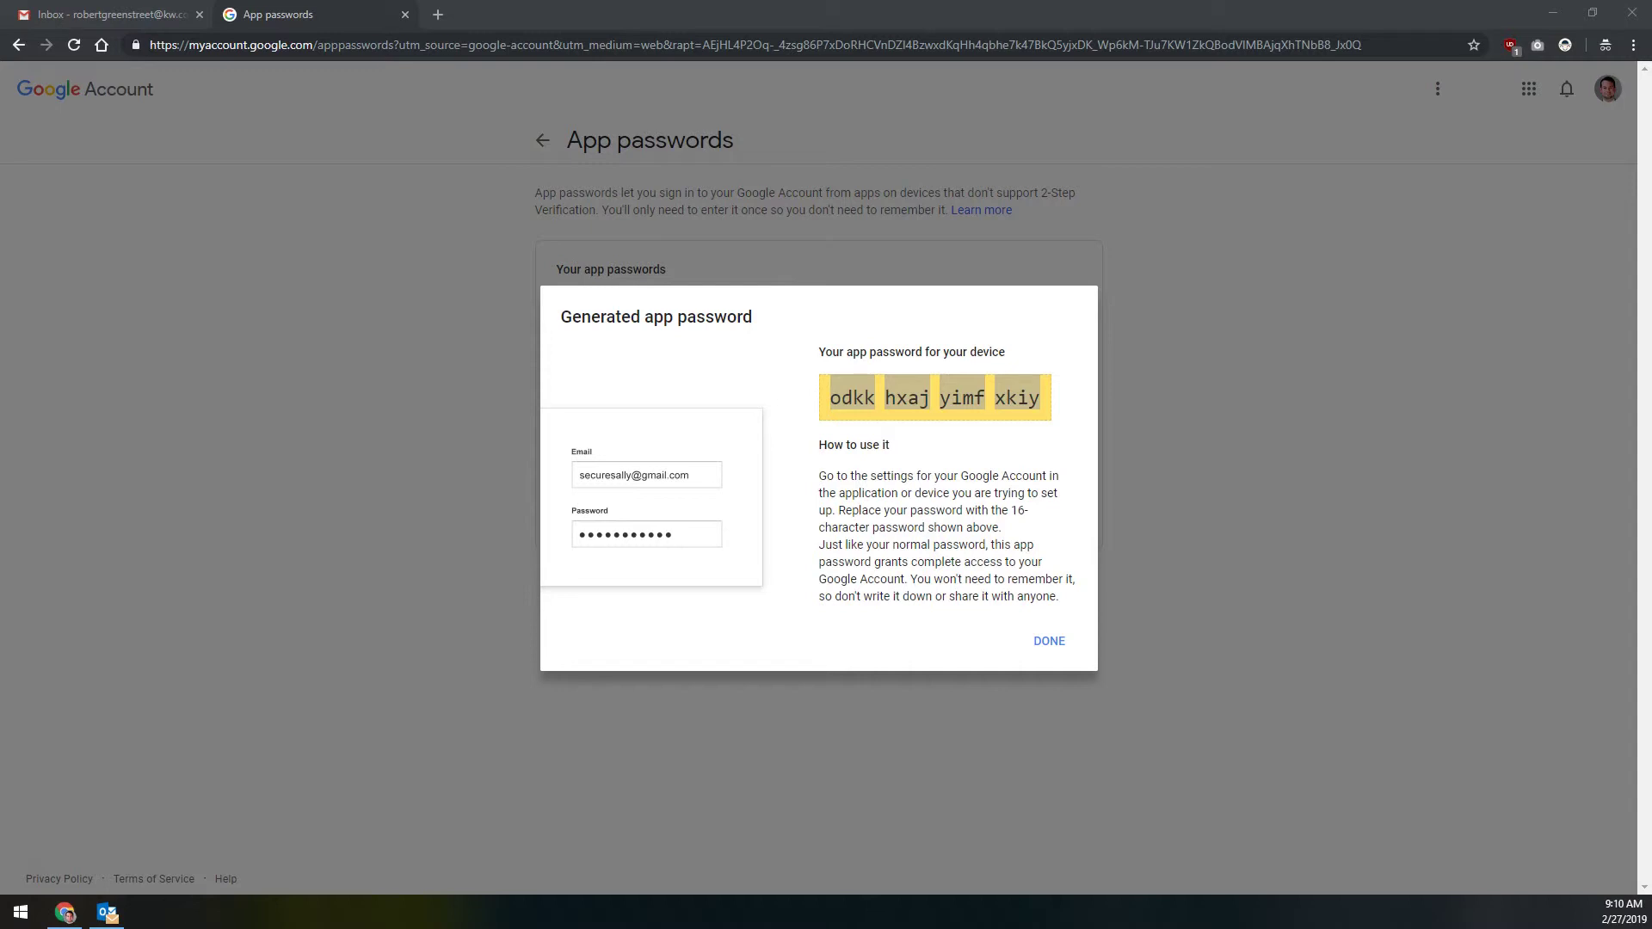
pyautogui.click(1047, 643)
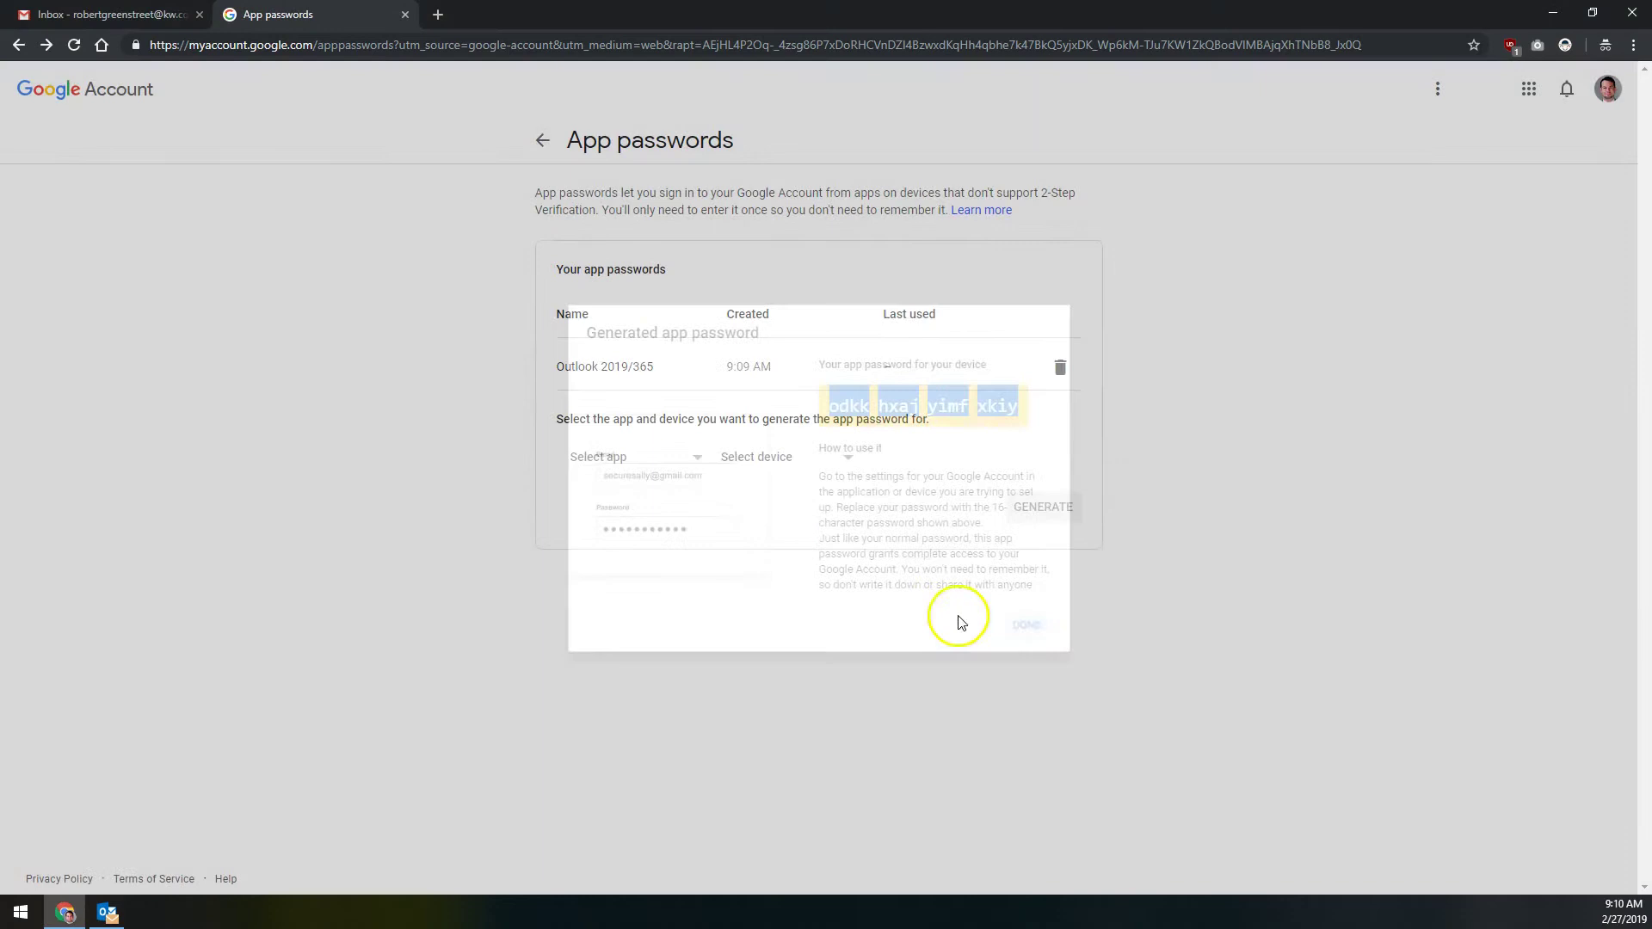
# Step: Switch 'Allow less secure apps' to ON in Security settings, then return to Outlook
pyautogui.click(542, 140)
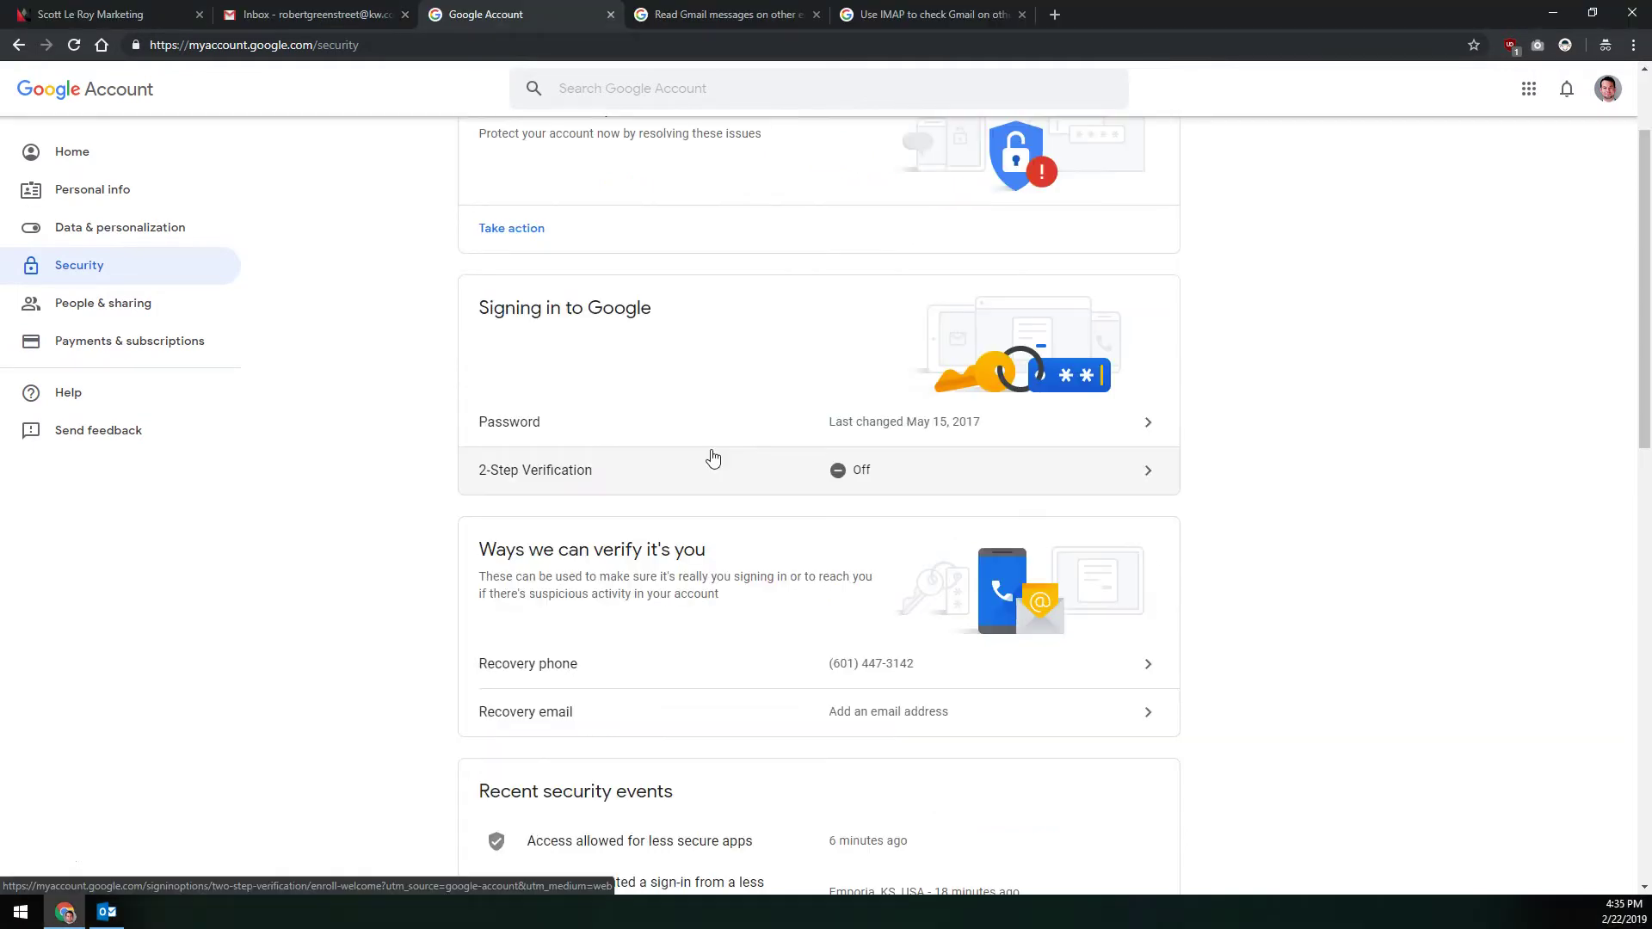
pyautogui.scroll(-12, 707, 452)
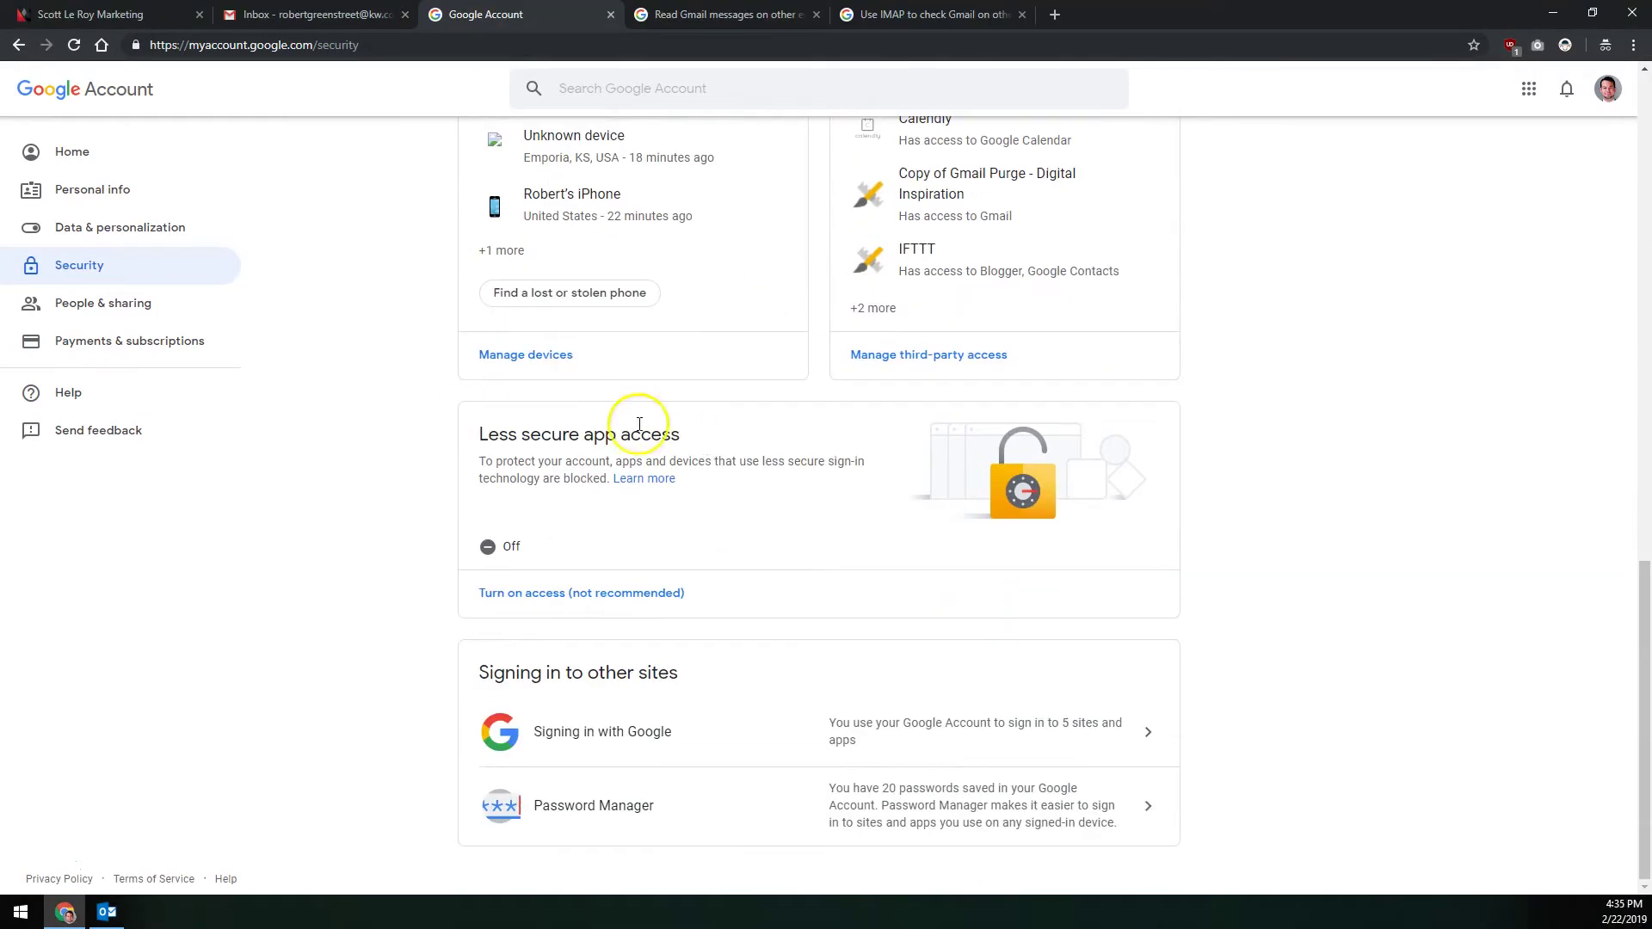
pyautogui.moveTo(680, 478); pyautogui.dragTo(583, 433)
pyautogui.click(584, 433)
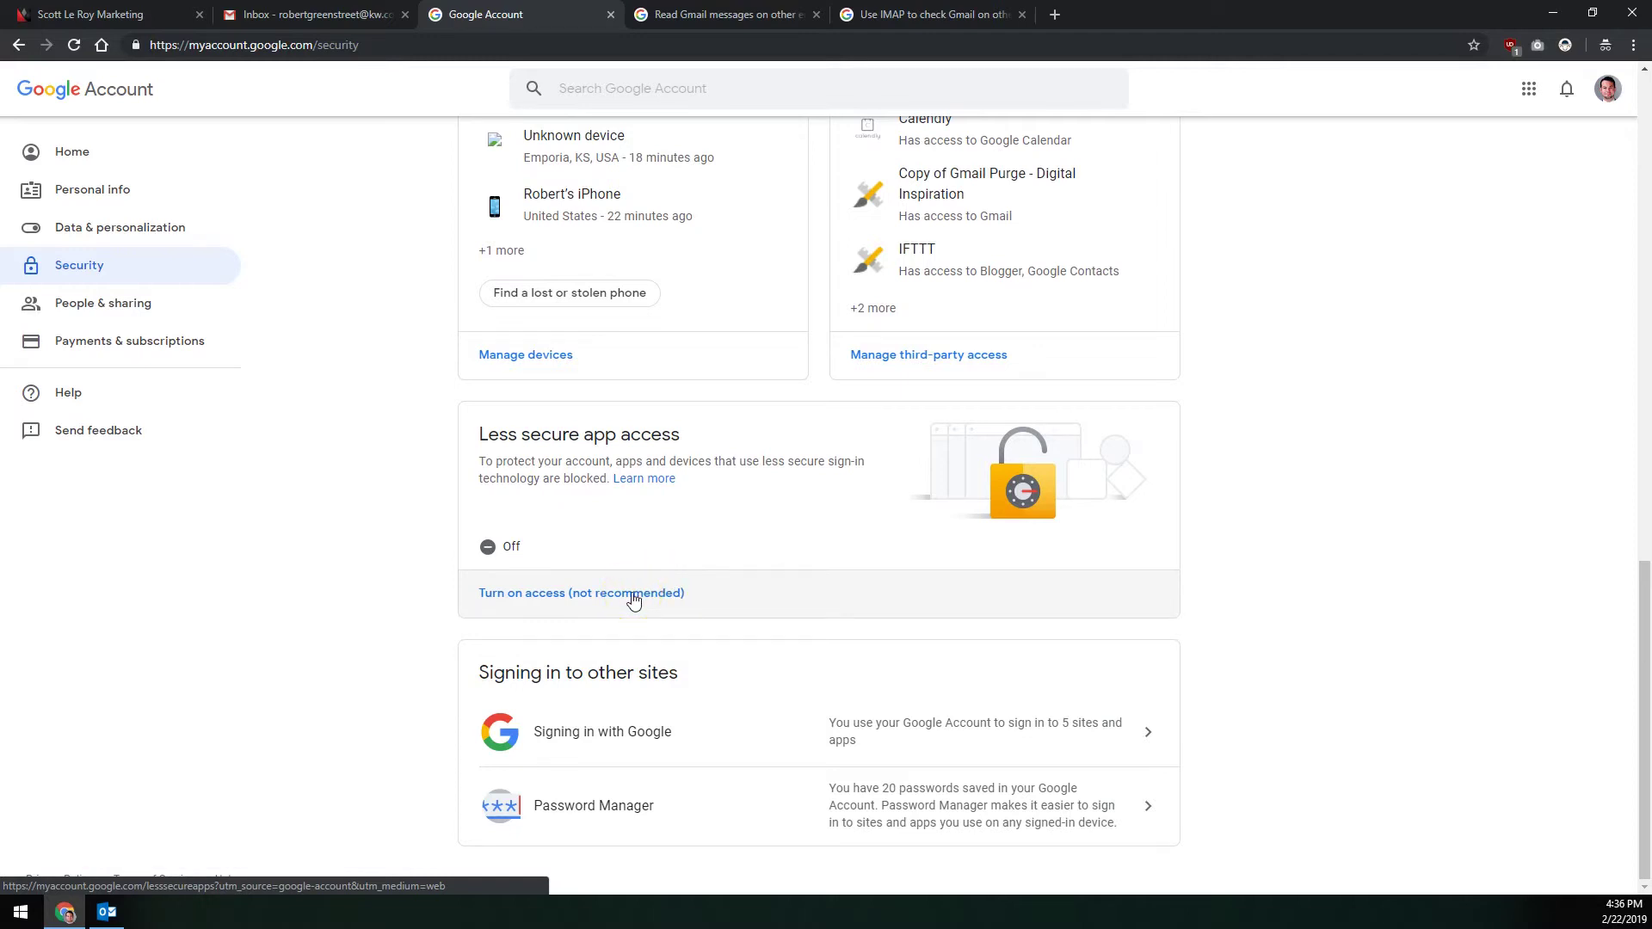
pyautogui.click(633, 597)
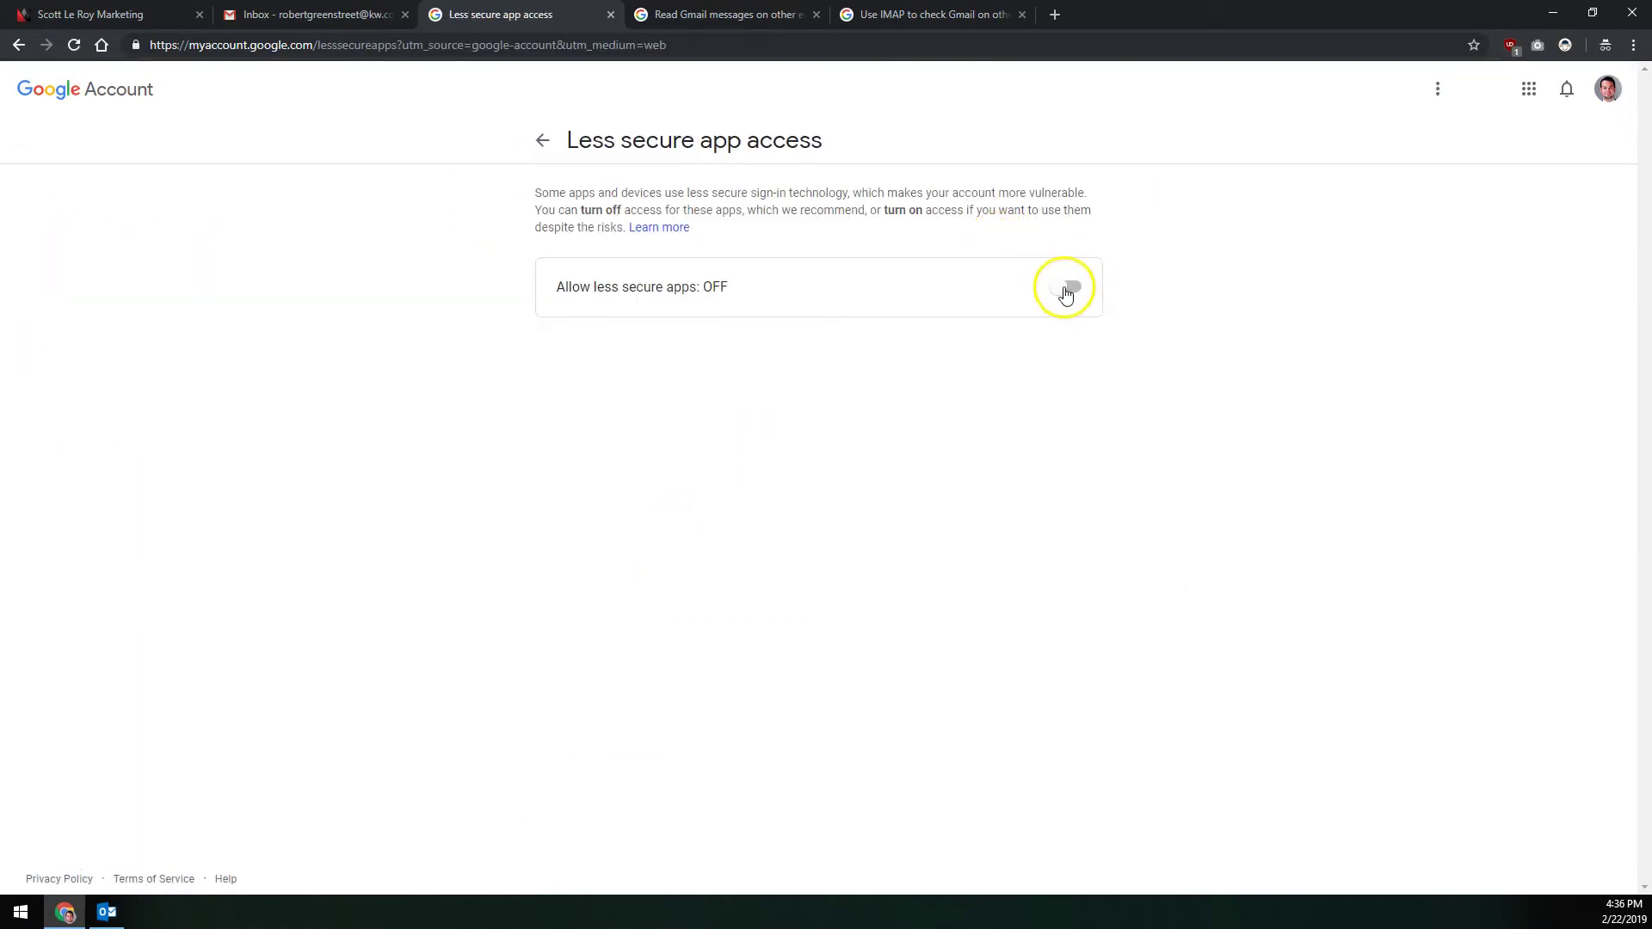
pyautogui.click(1069, 290)
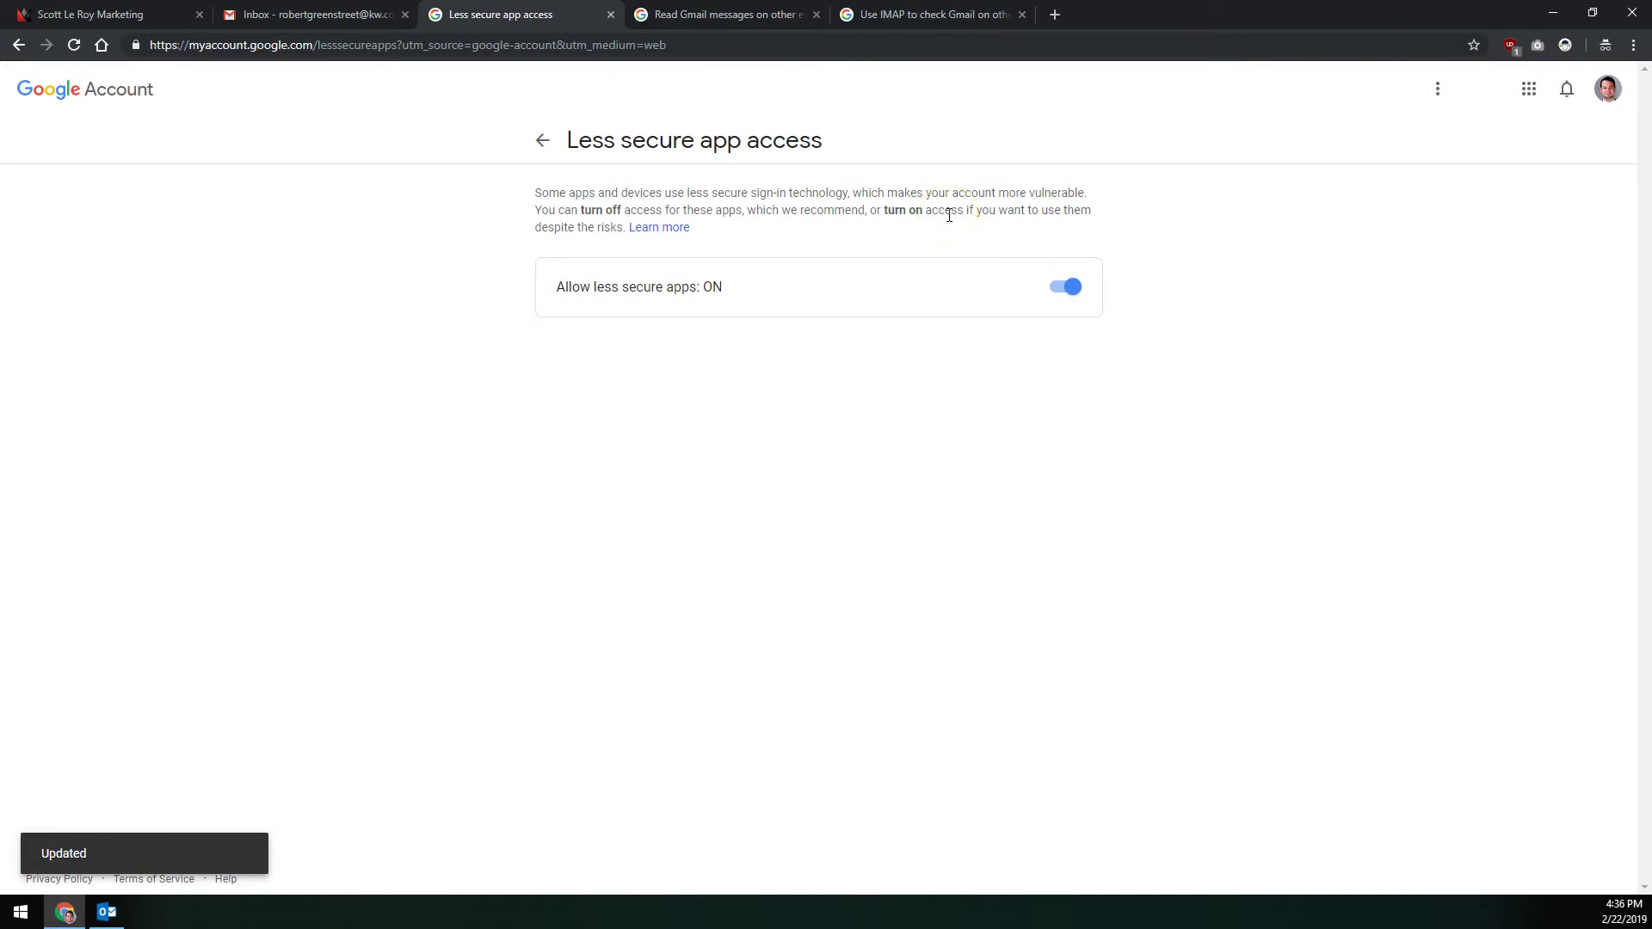
pyautogui.click(106, 912)
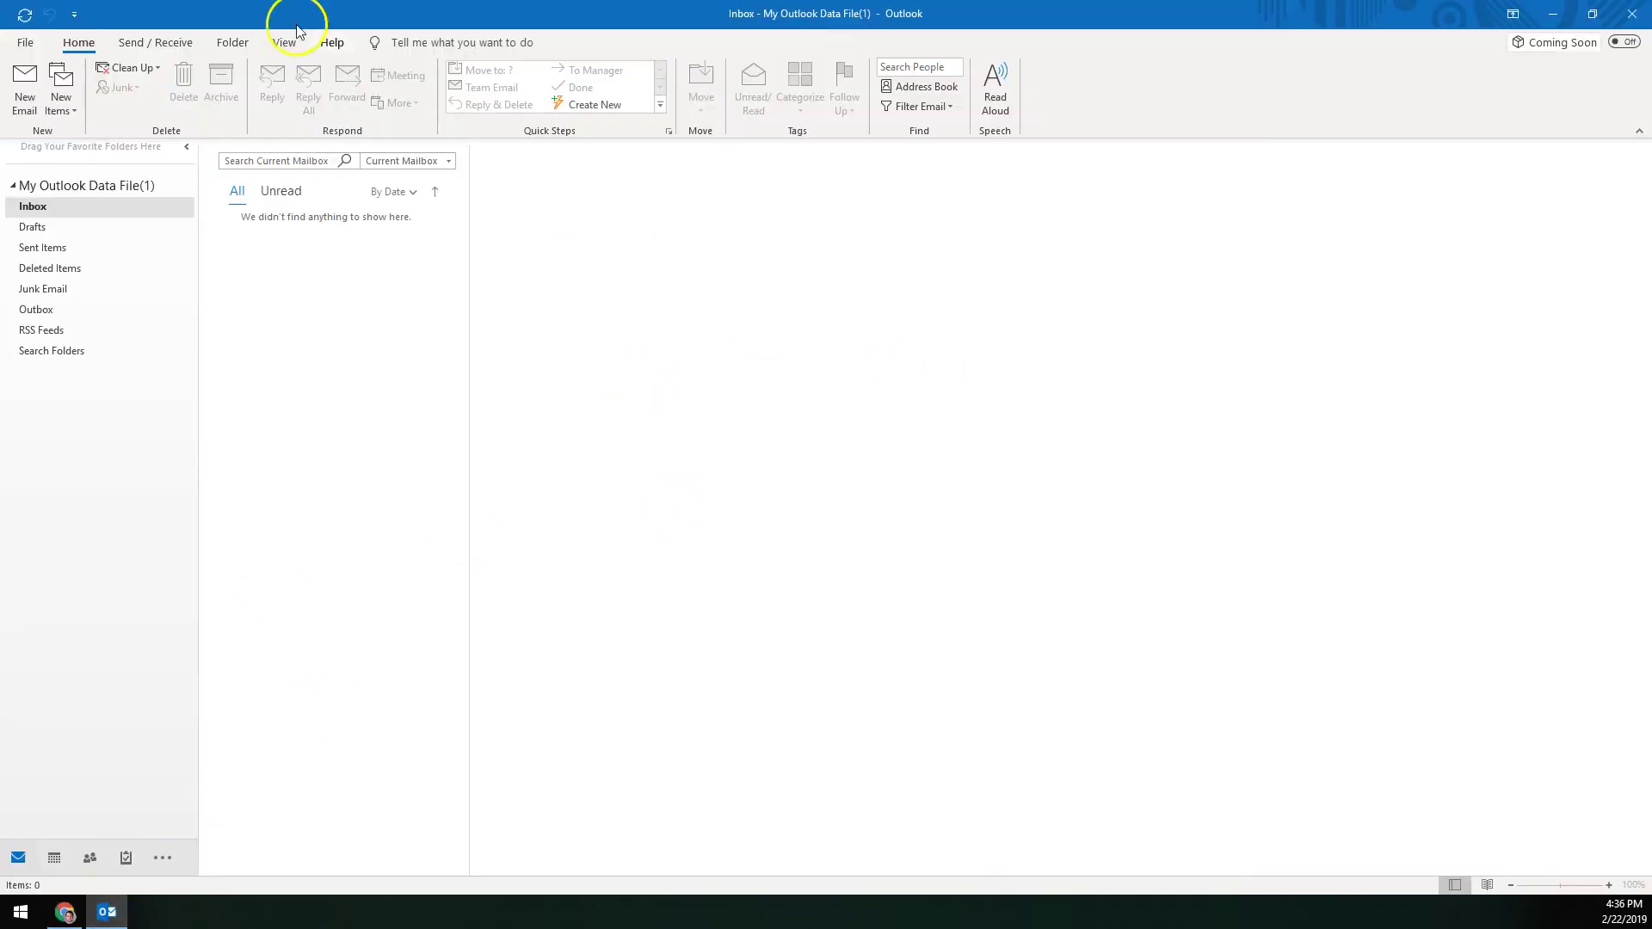
# Step: Add the KW e-mail address as a new account with 'Let me set up my account manually' ticked
pyautogui.click(29, 43)
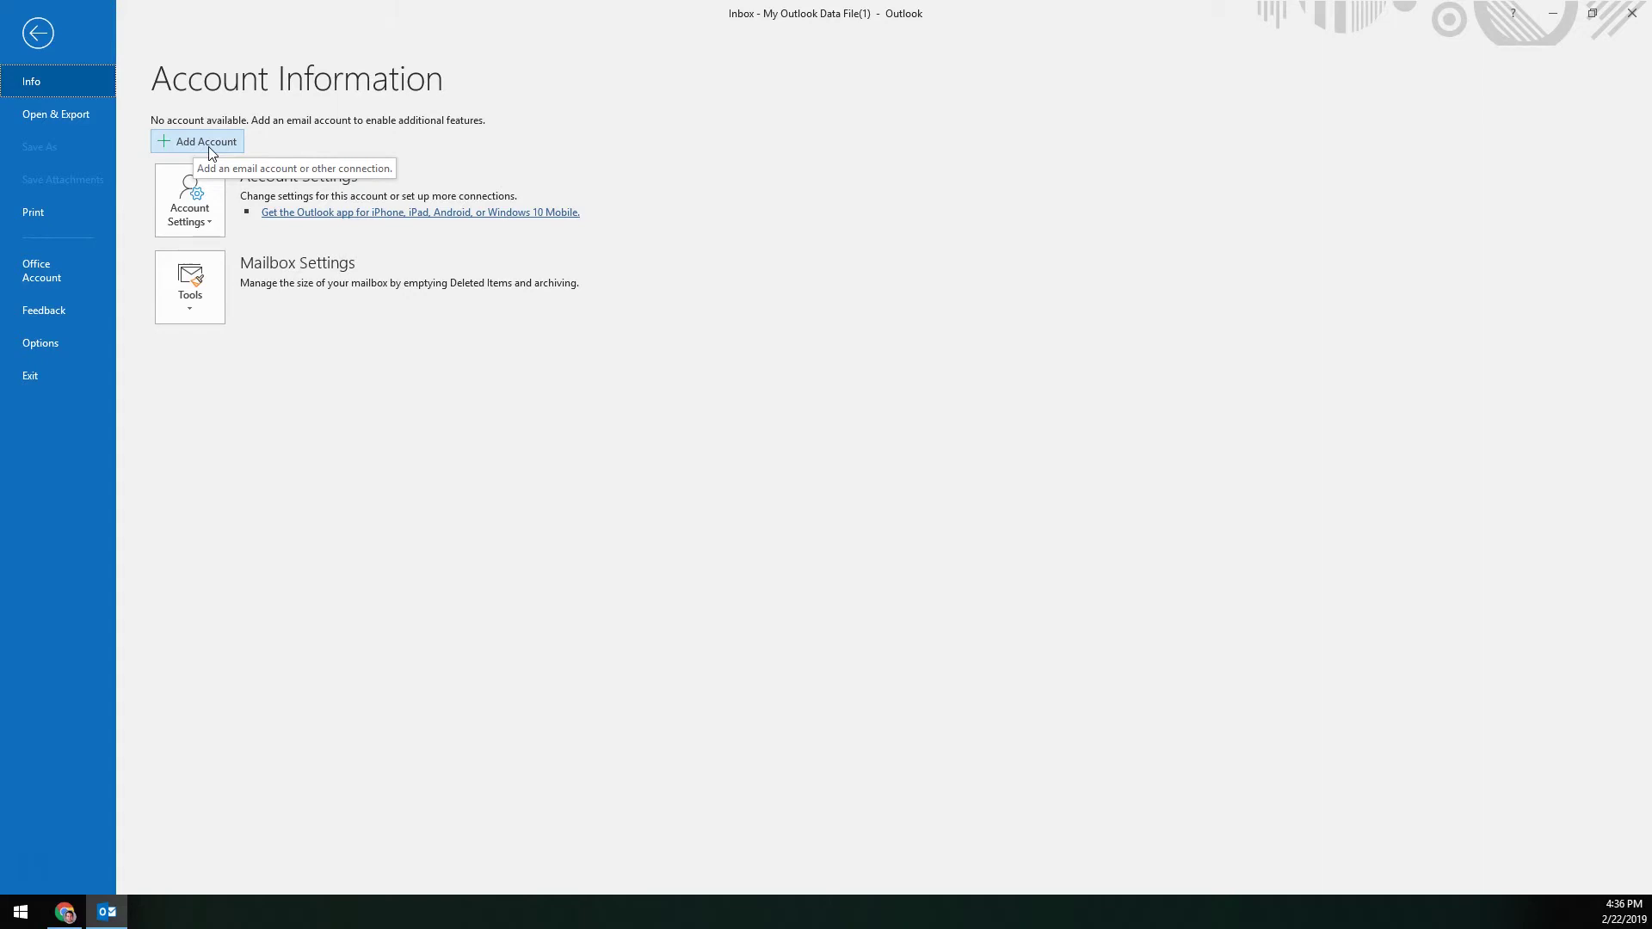
pyautogui.click(209, 148)
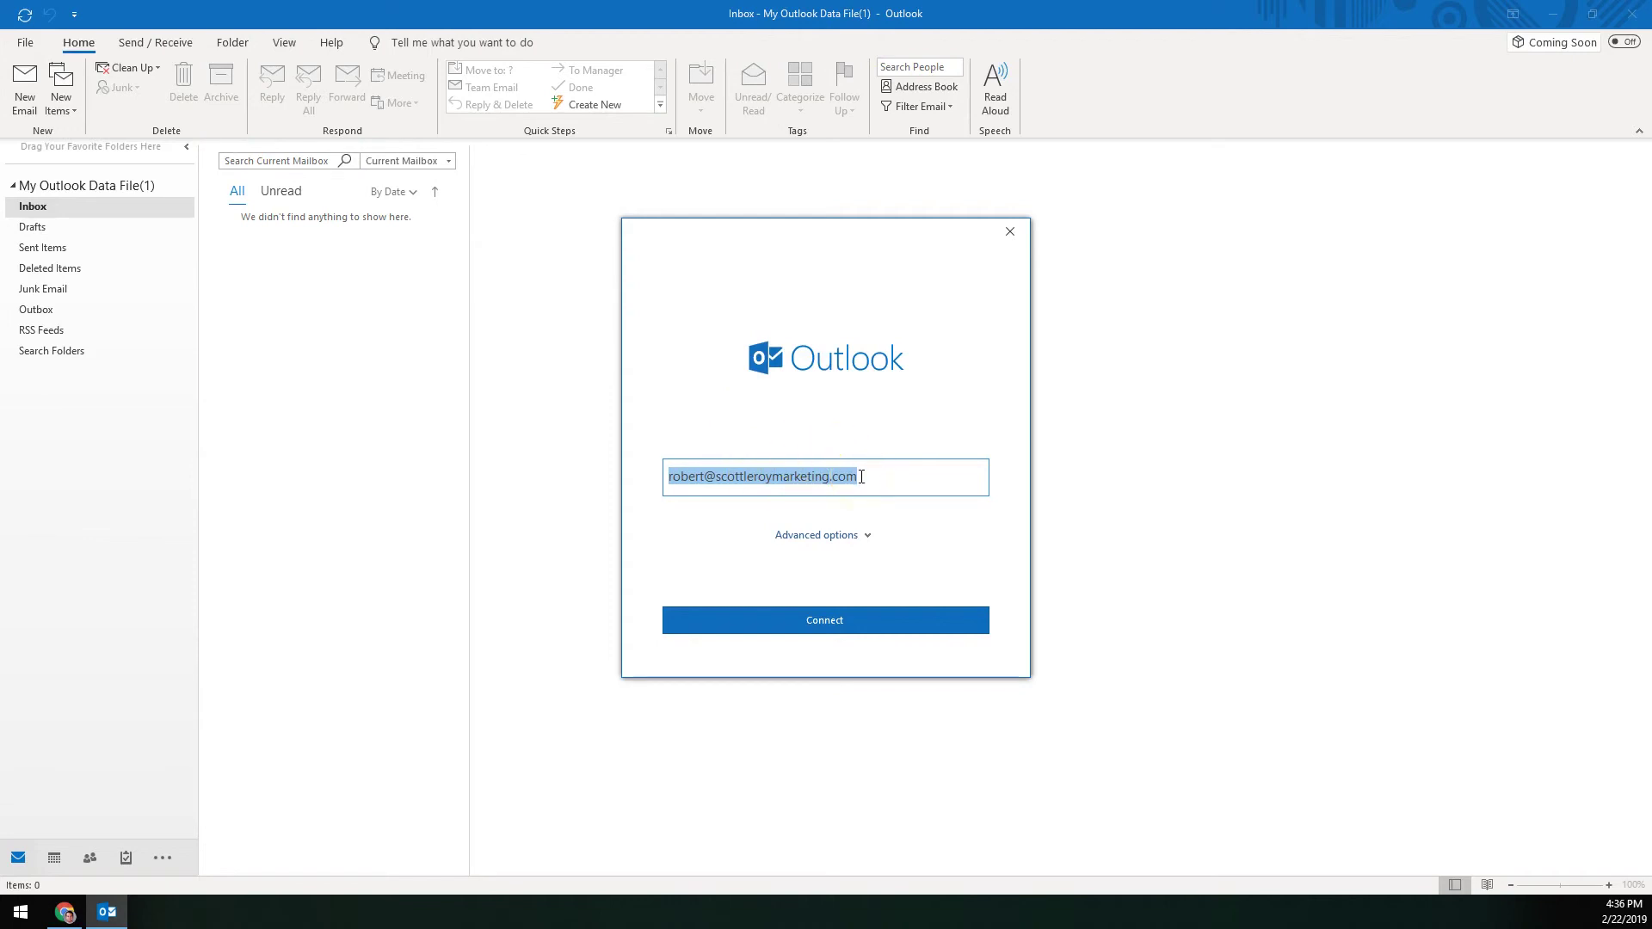
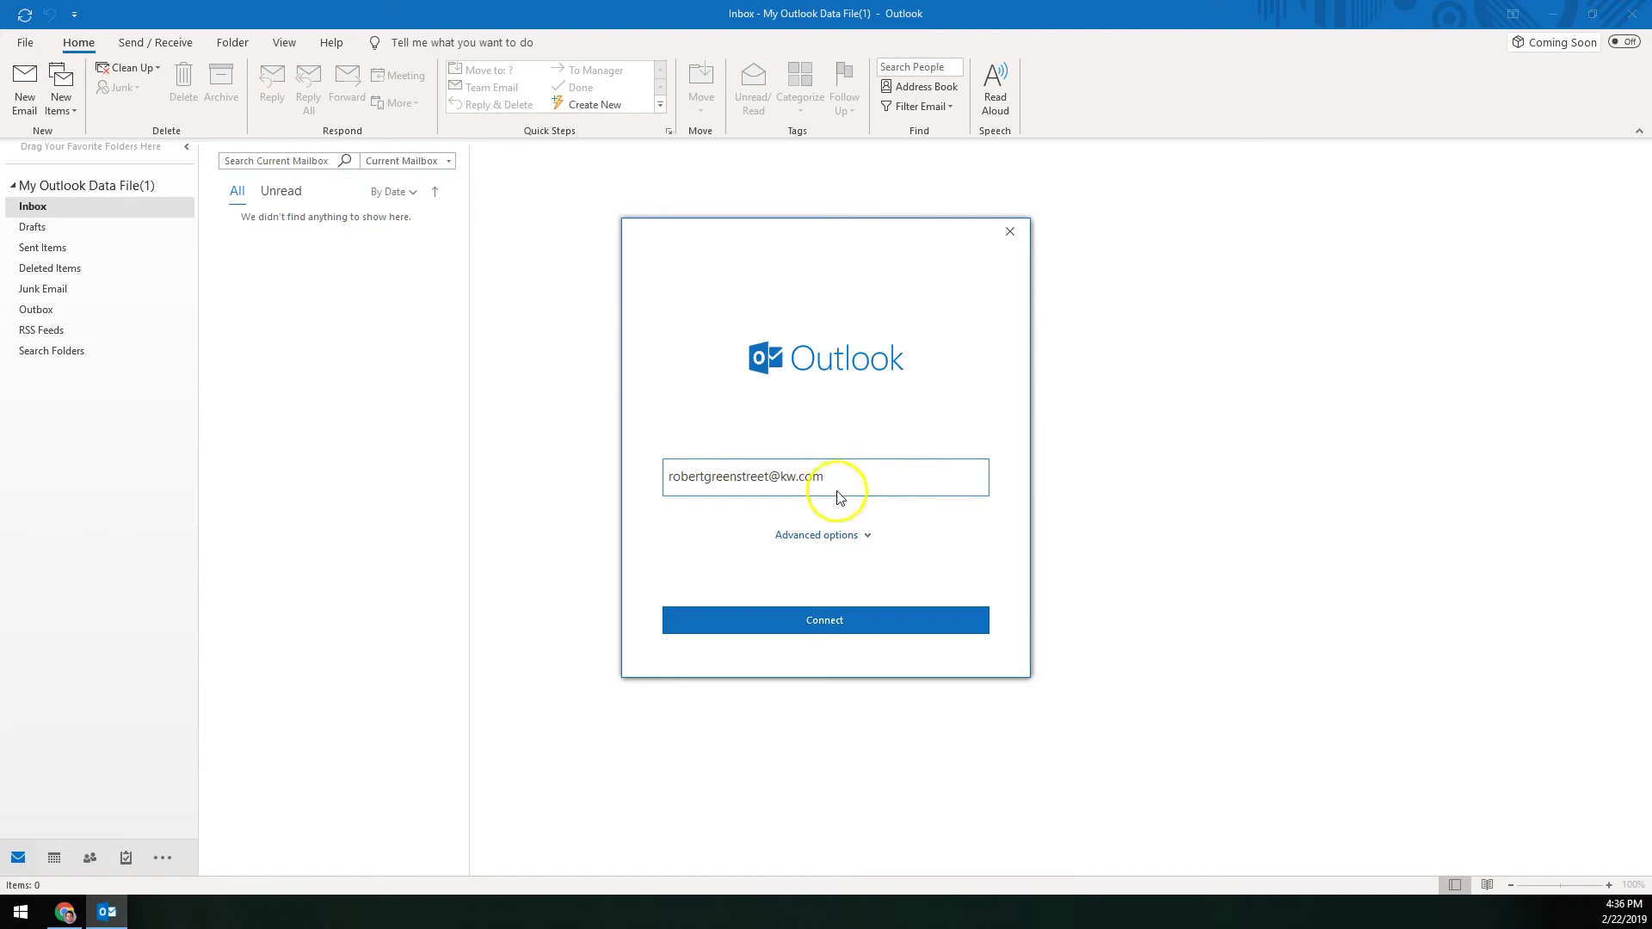
pyautogui.click(829, 534)
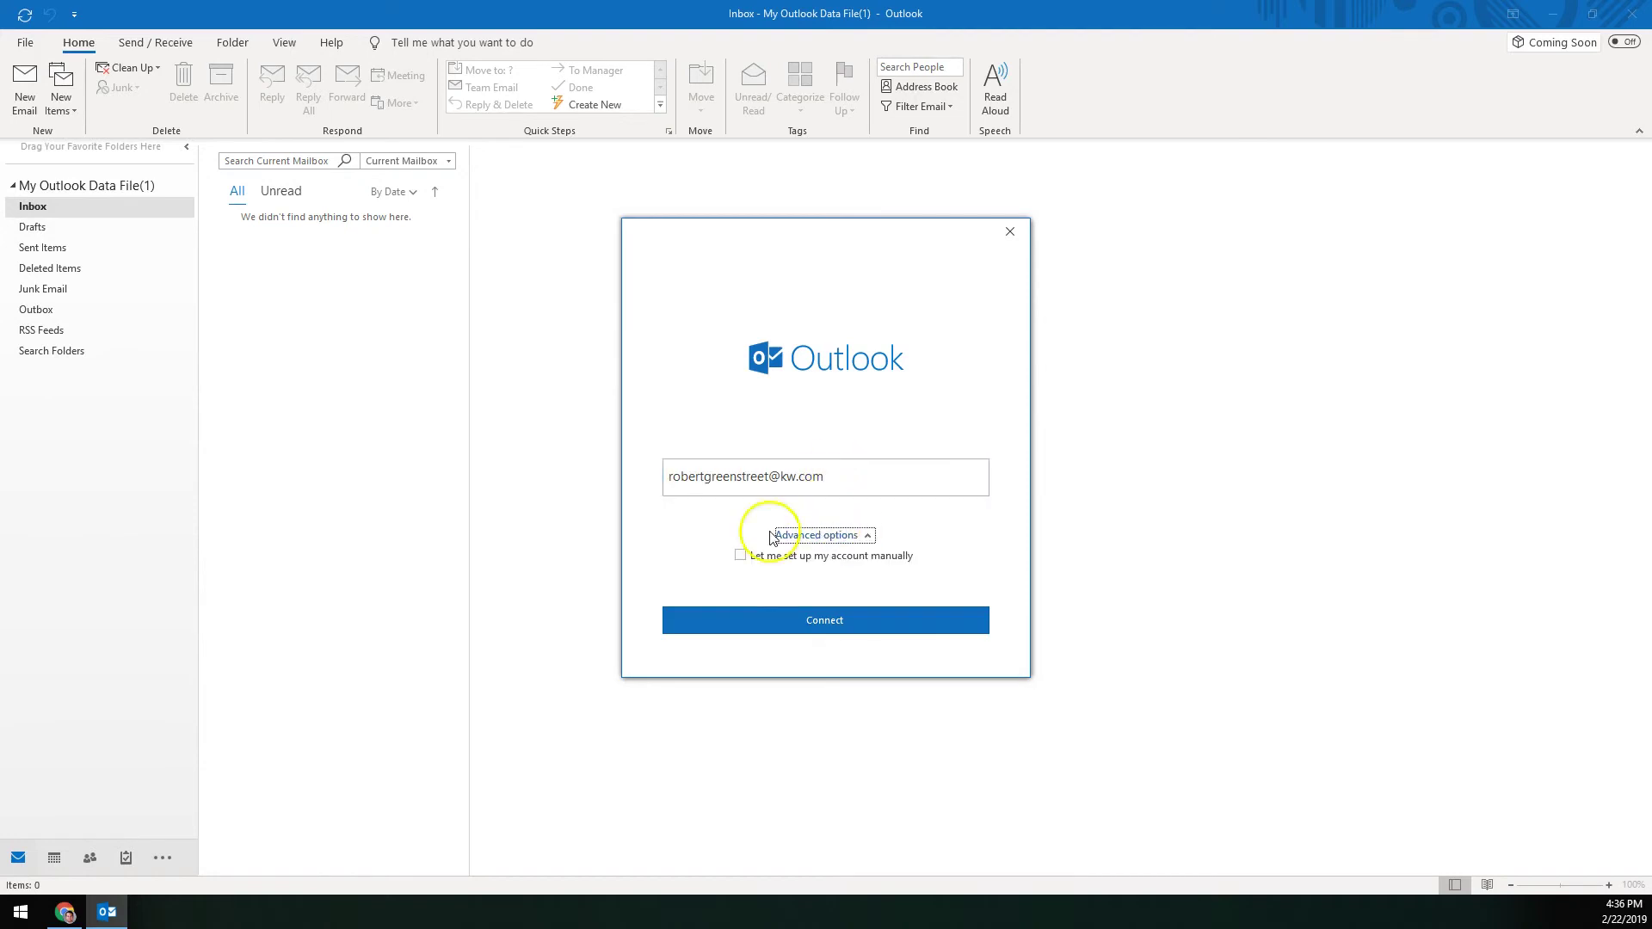
pyautogui.click(745, 556)
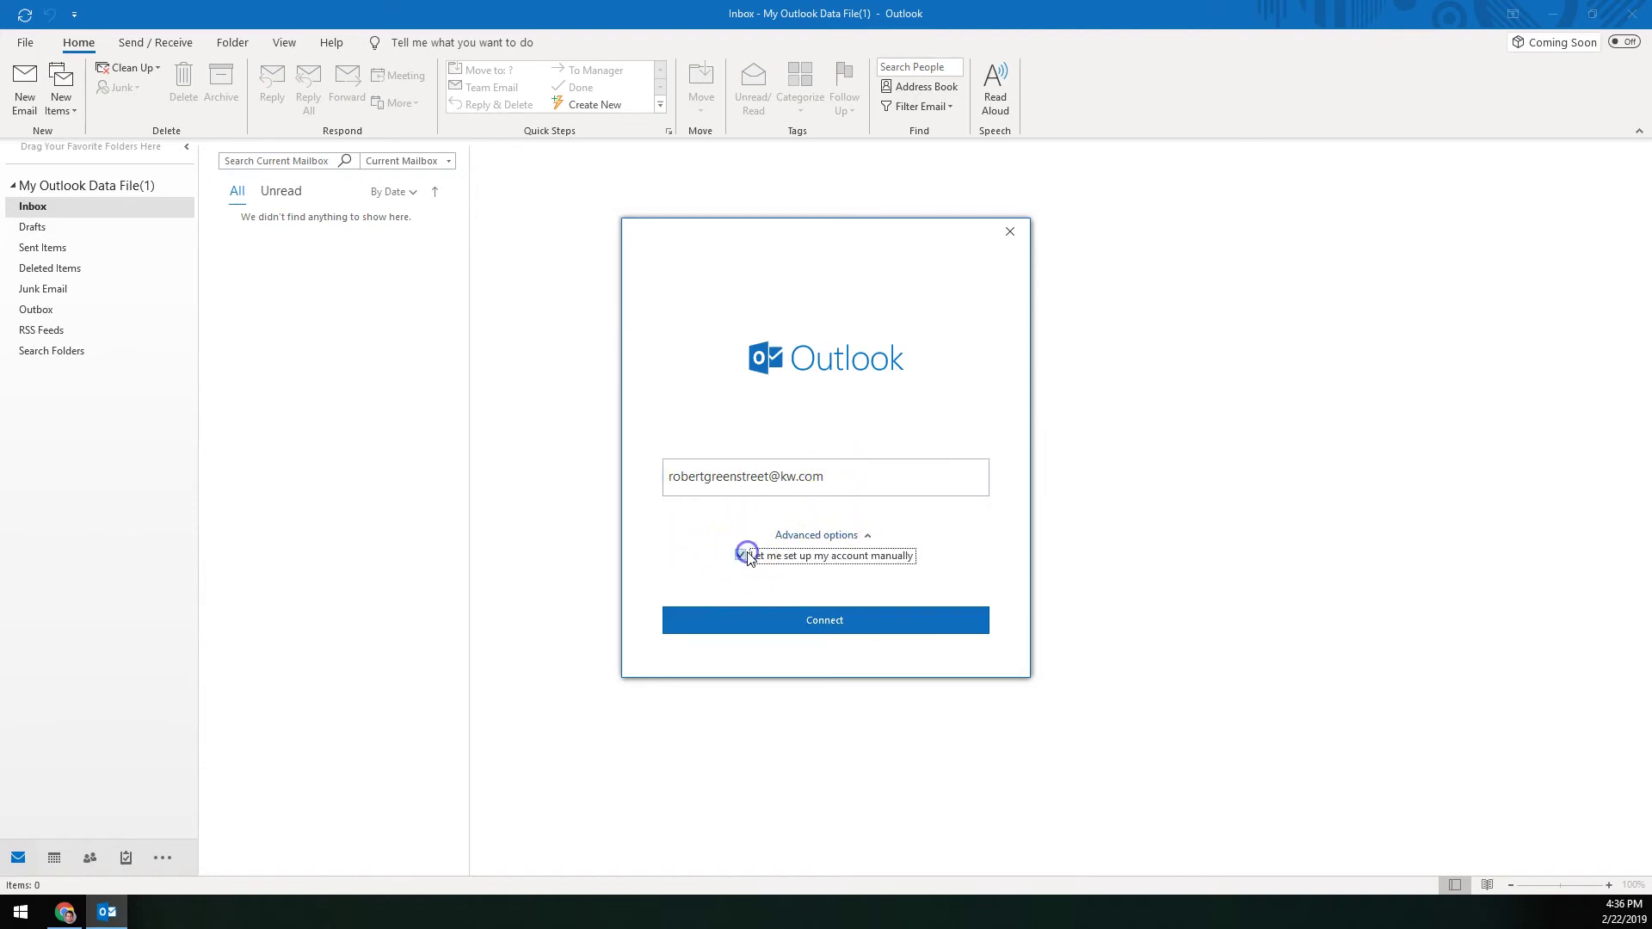
pyautogui.click(818, 616)
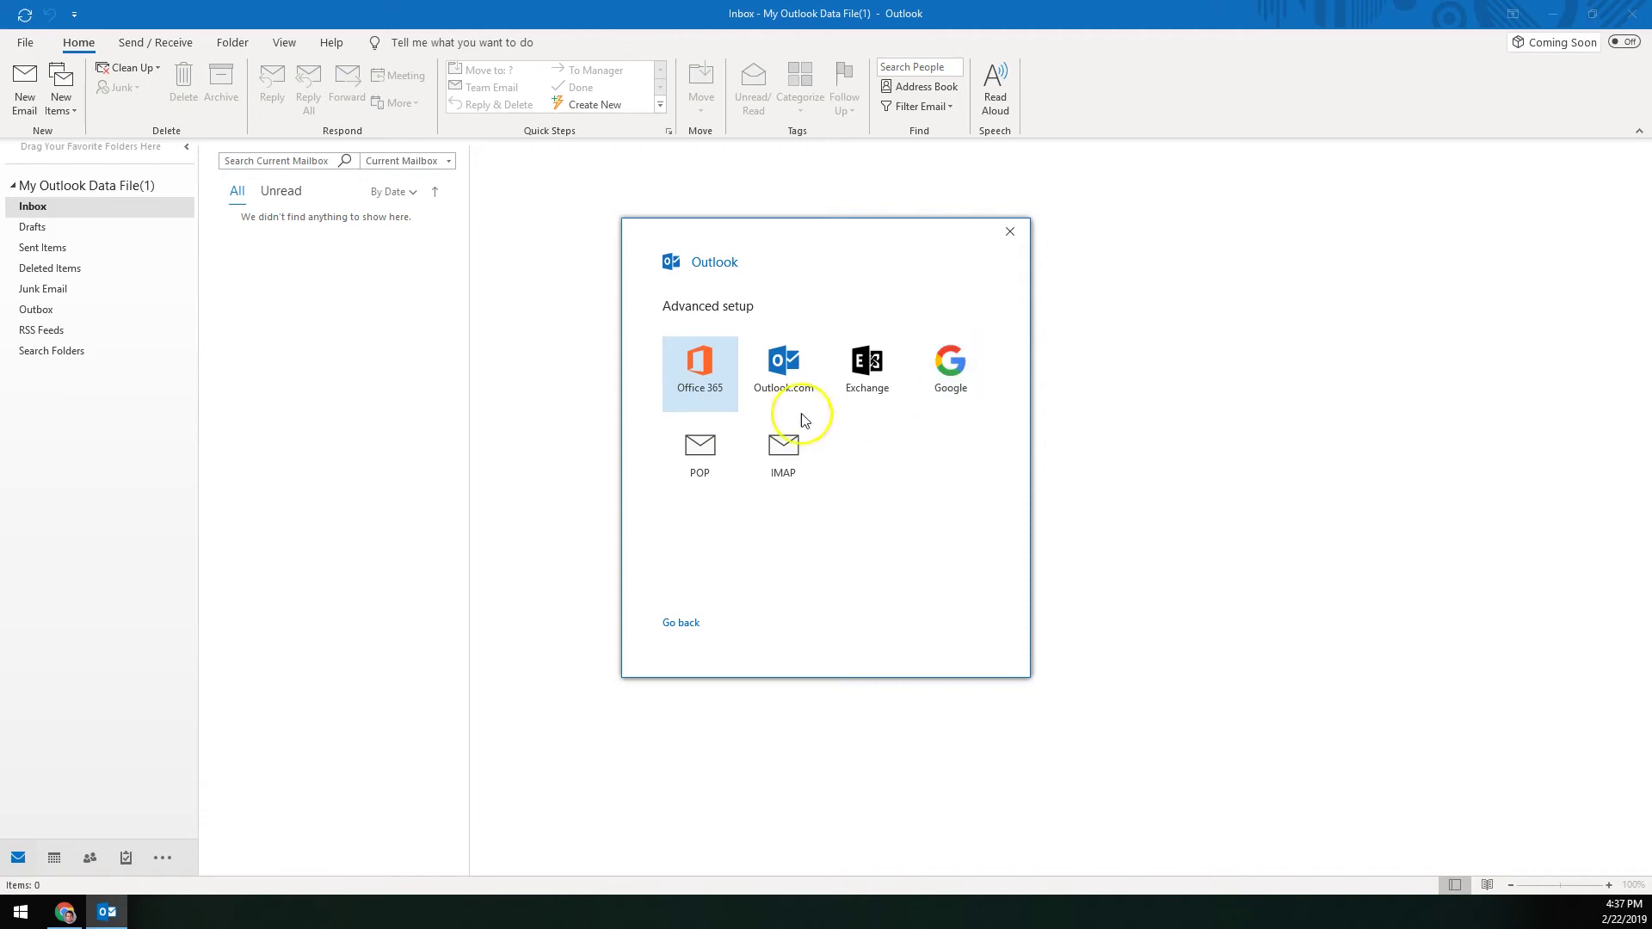
# Step: Choose POP as the account type and connect using the account password
pyautogui.click(697, 448)
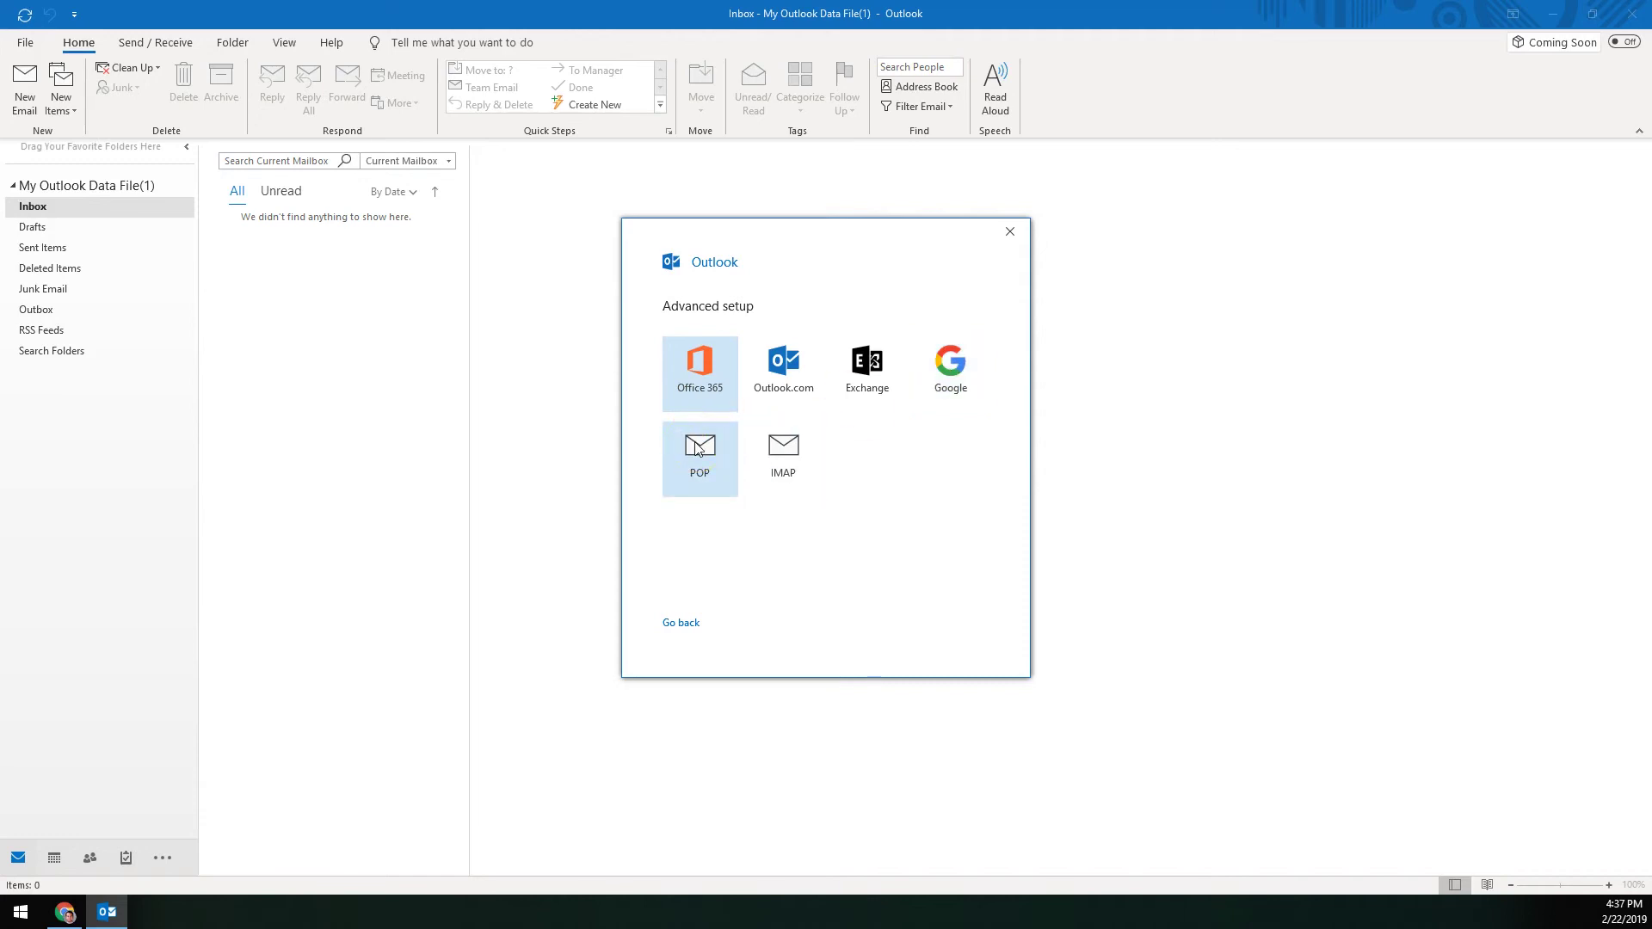
pyautogui.click(697, 448)
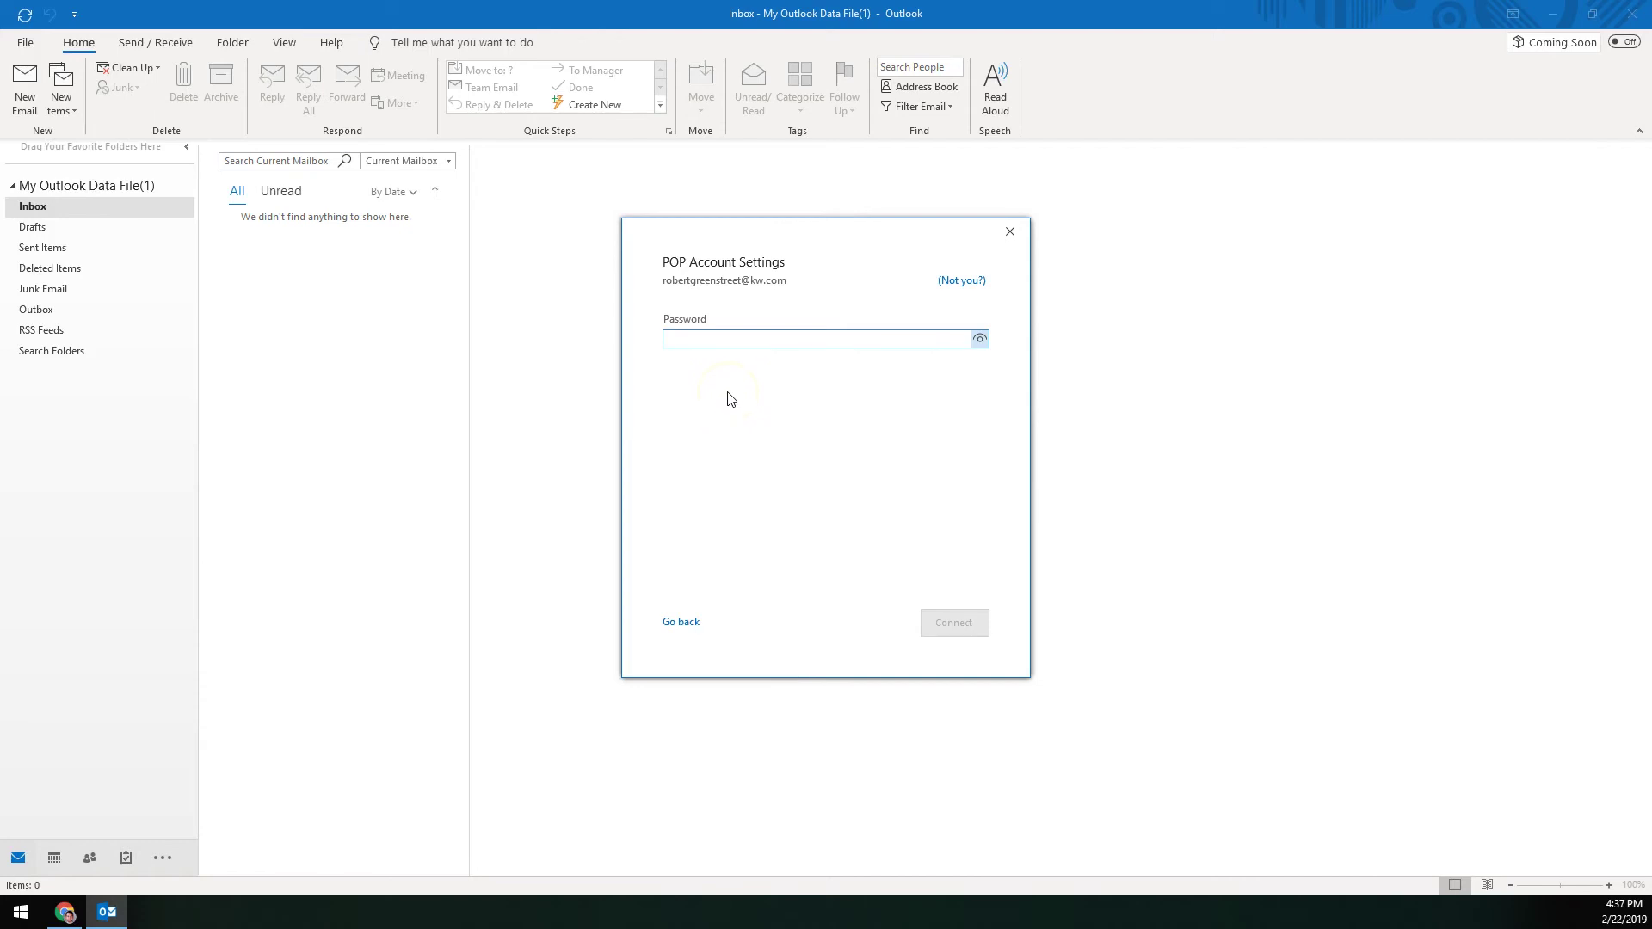
pyautogui.write('******')
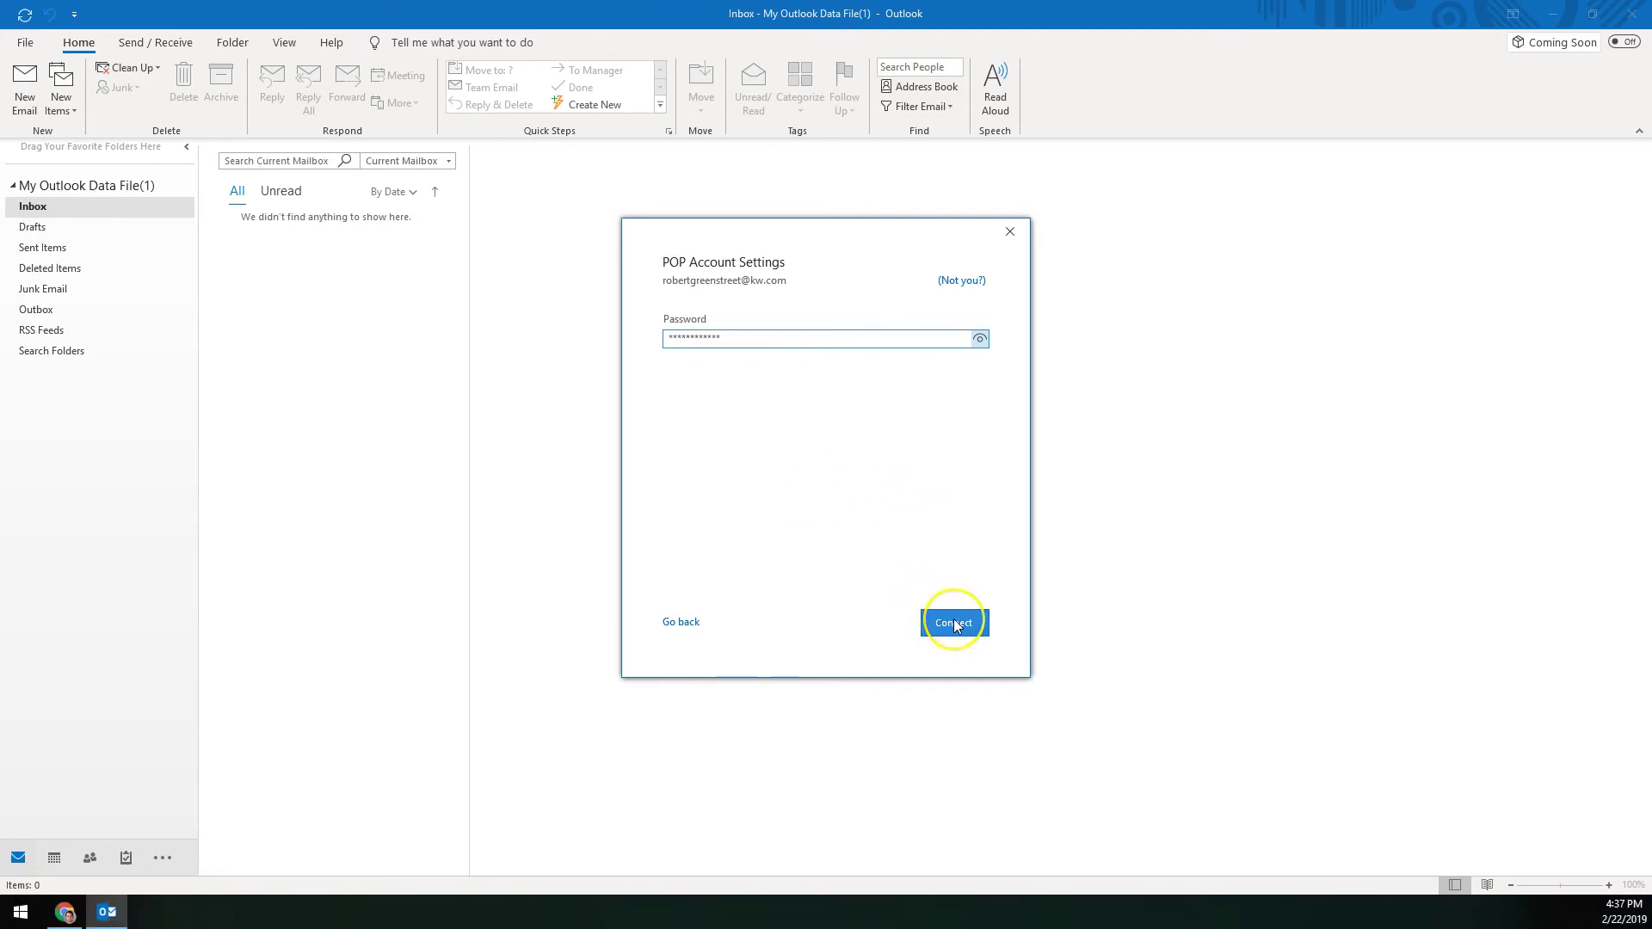
pyautogui.click(955, 624)
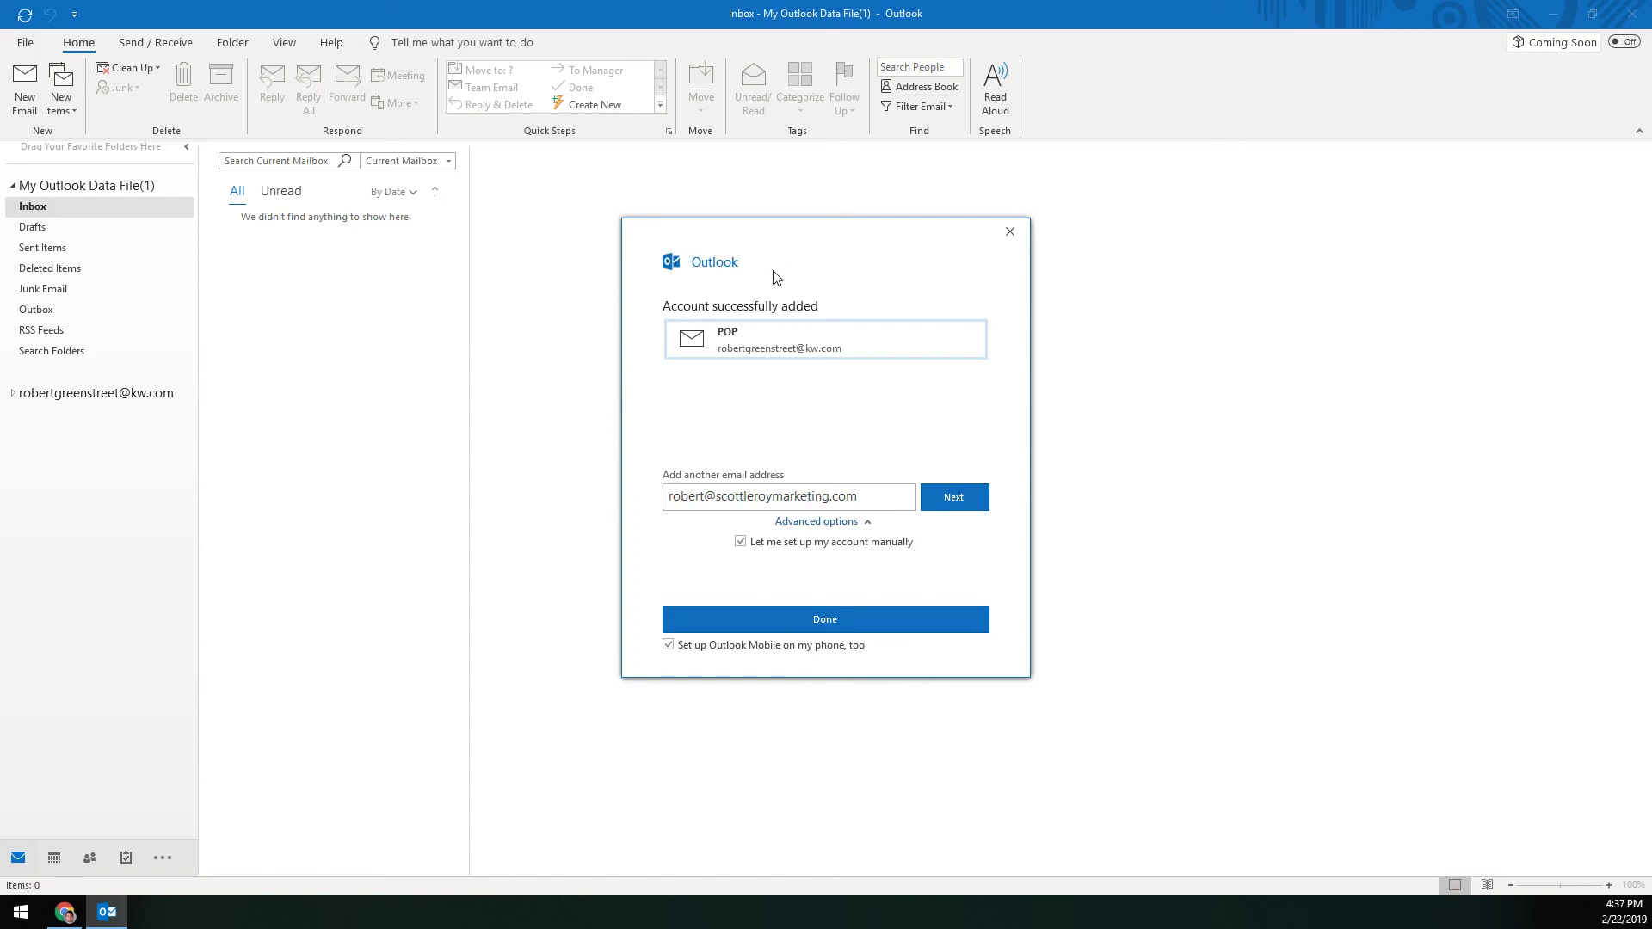
# Step: Finish setup without Outlook Mobile, then expand the new account and open its Inbox
pyautogui.click(669, 645)
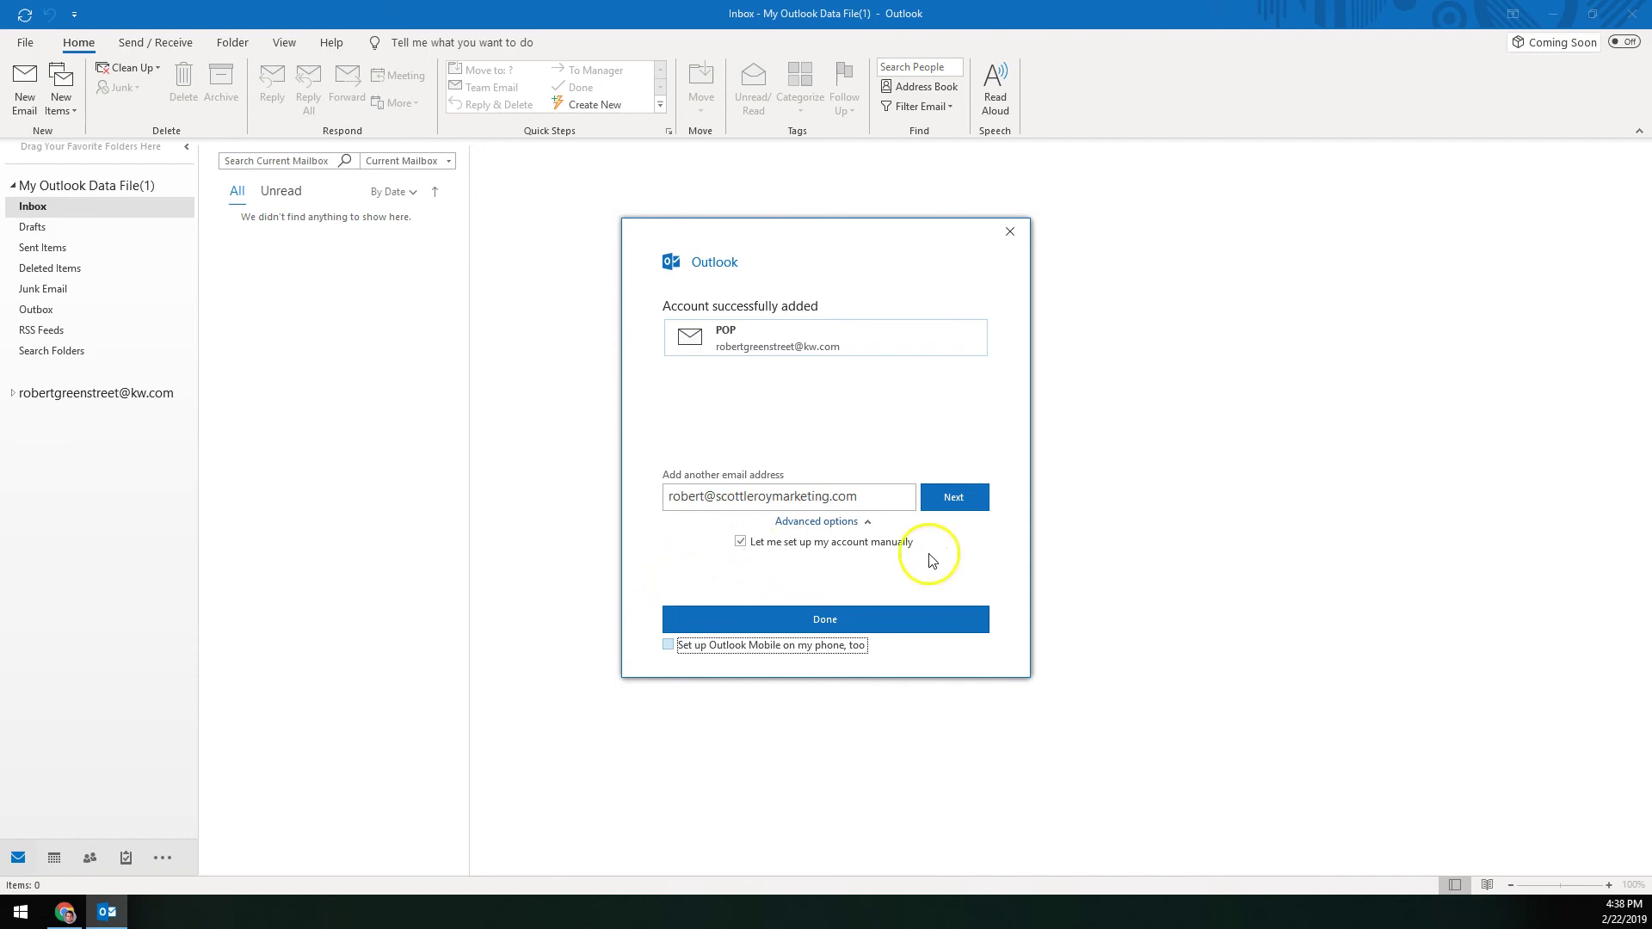
pyautogui.click(789, 621)
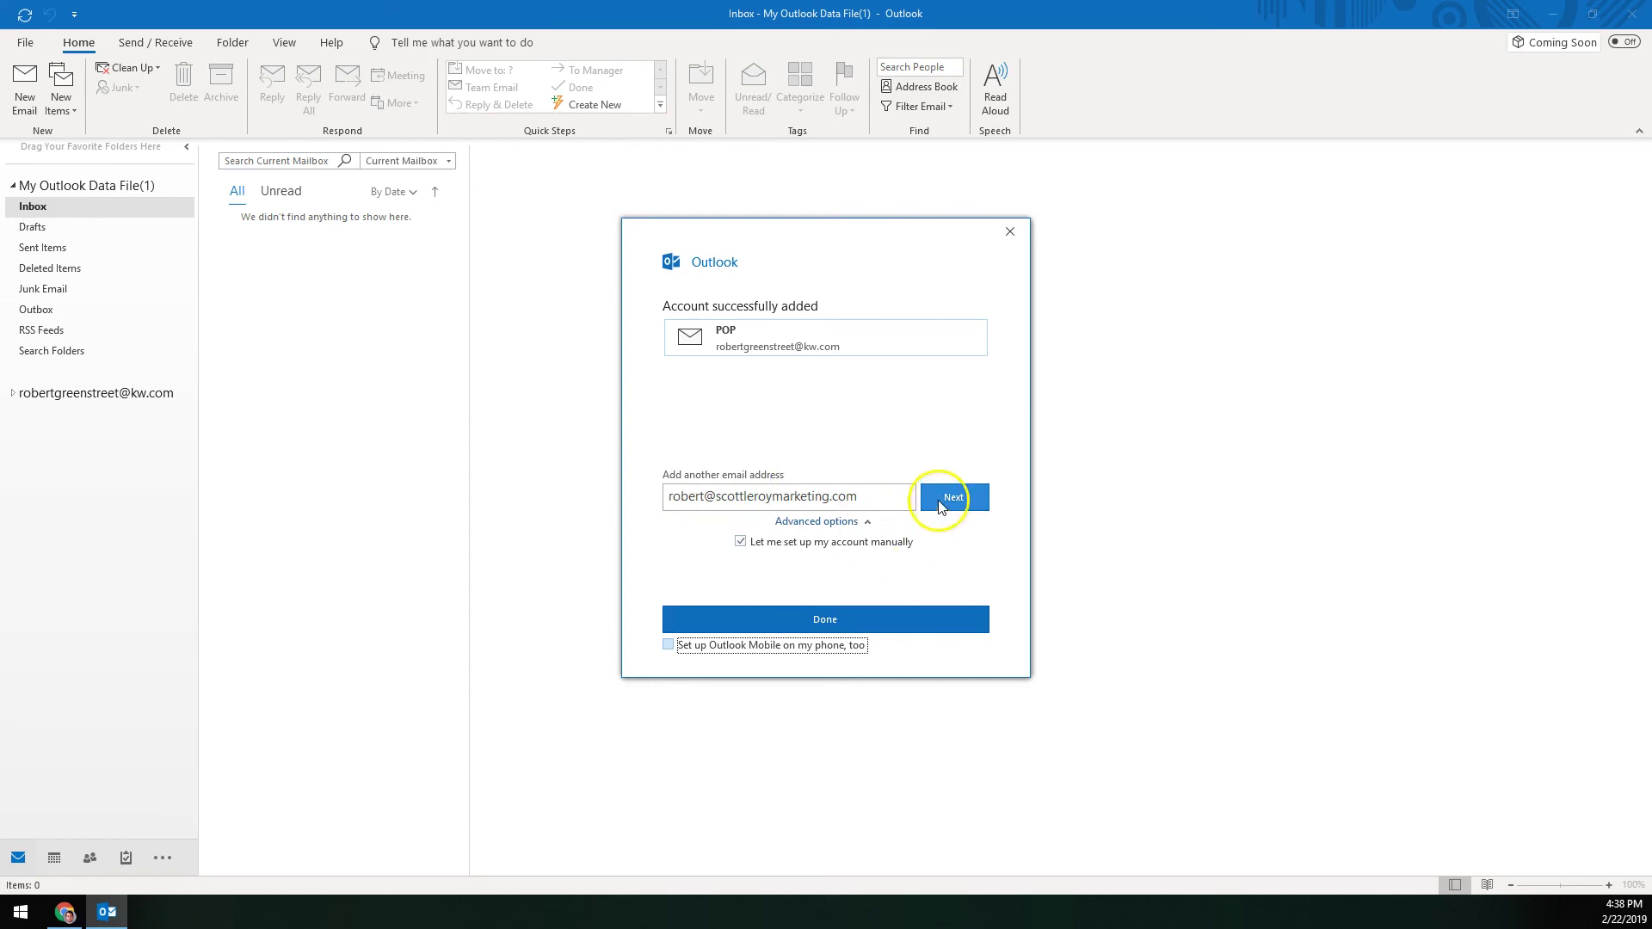
pyautogui.hotkey('alt', 'Tab')
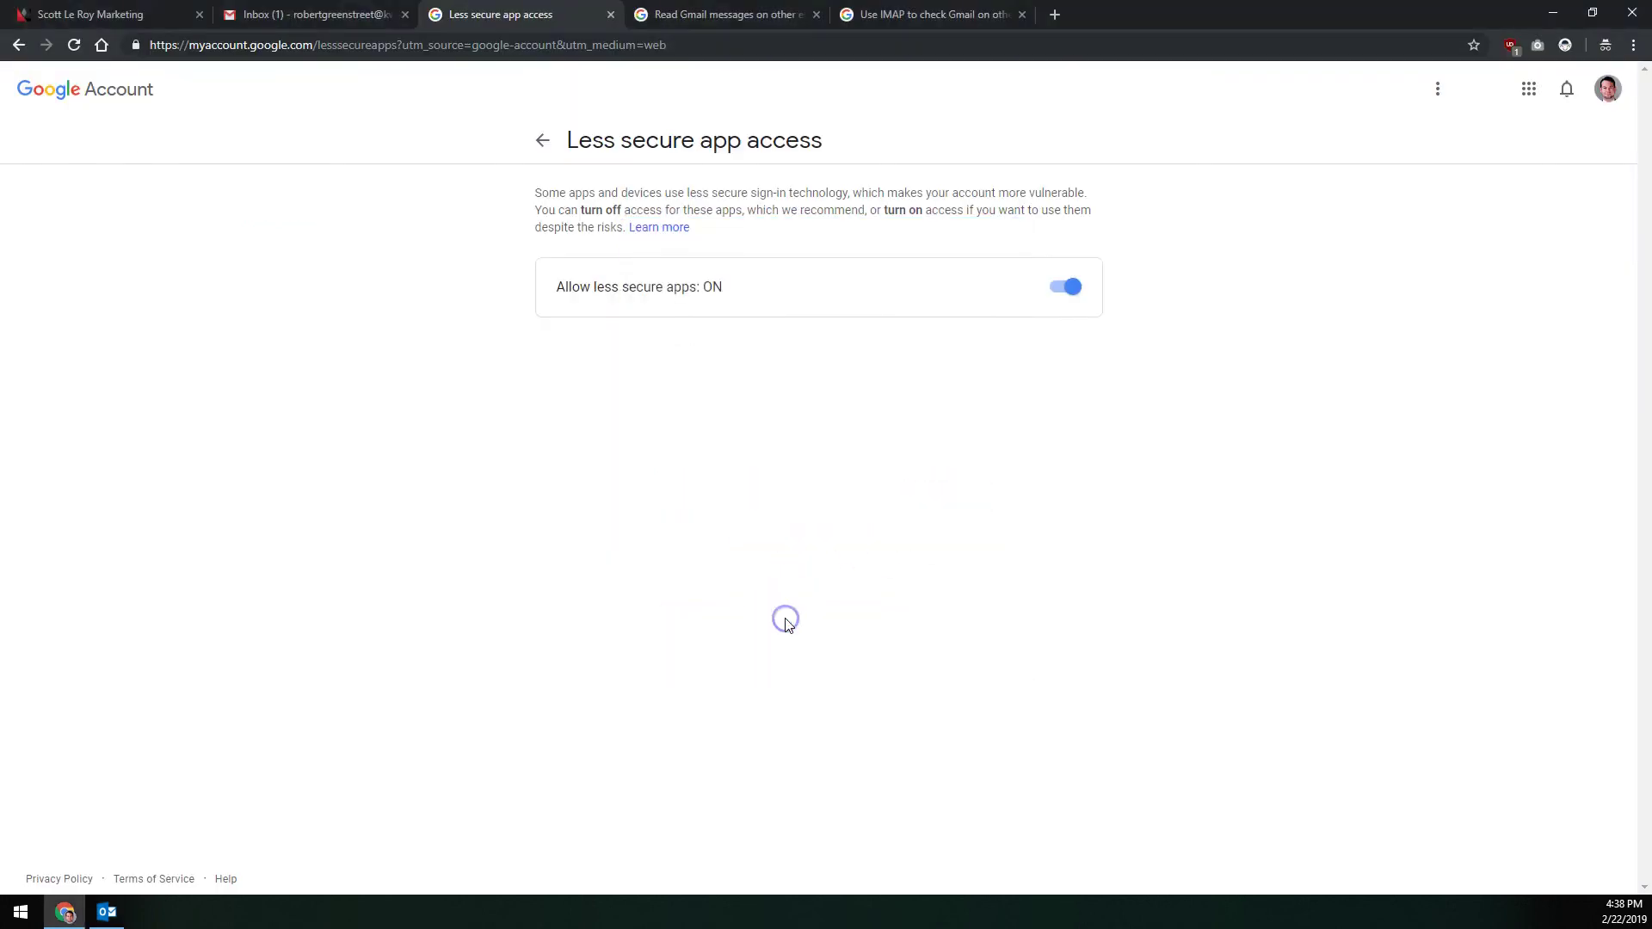
pyautogui.click(107, 912)
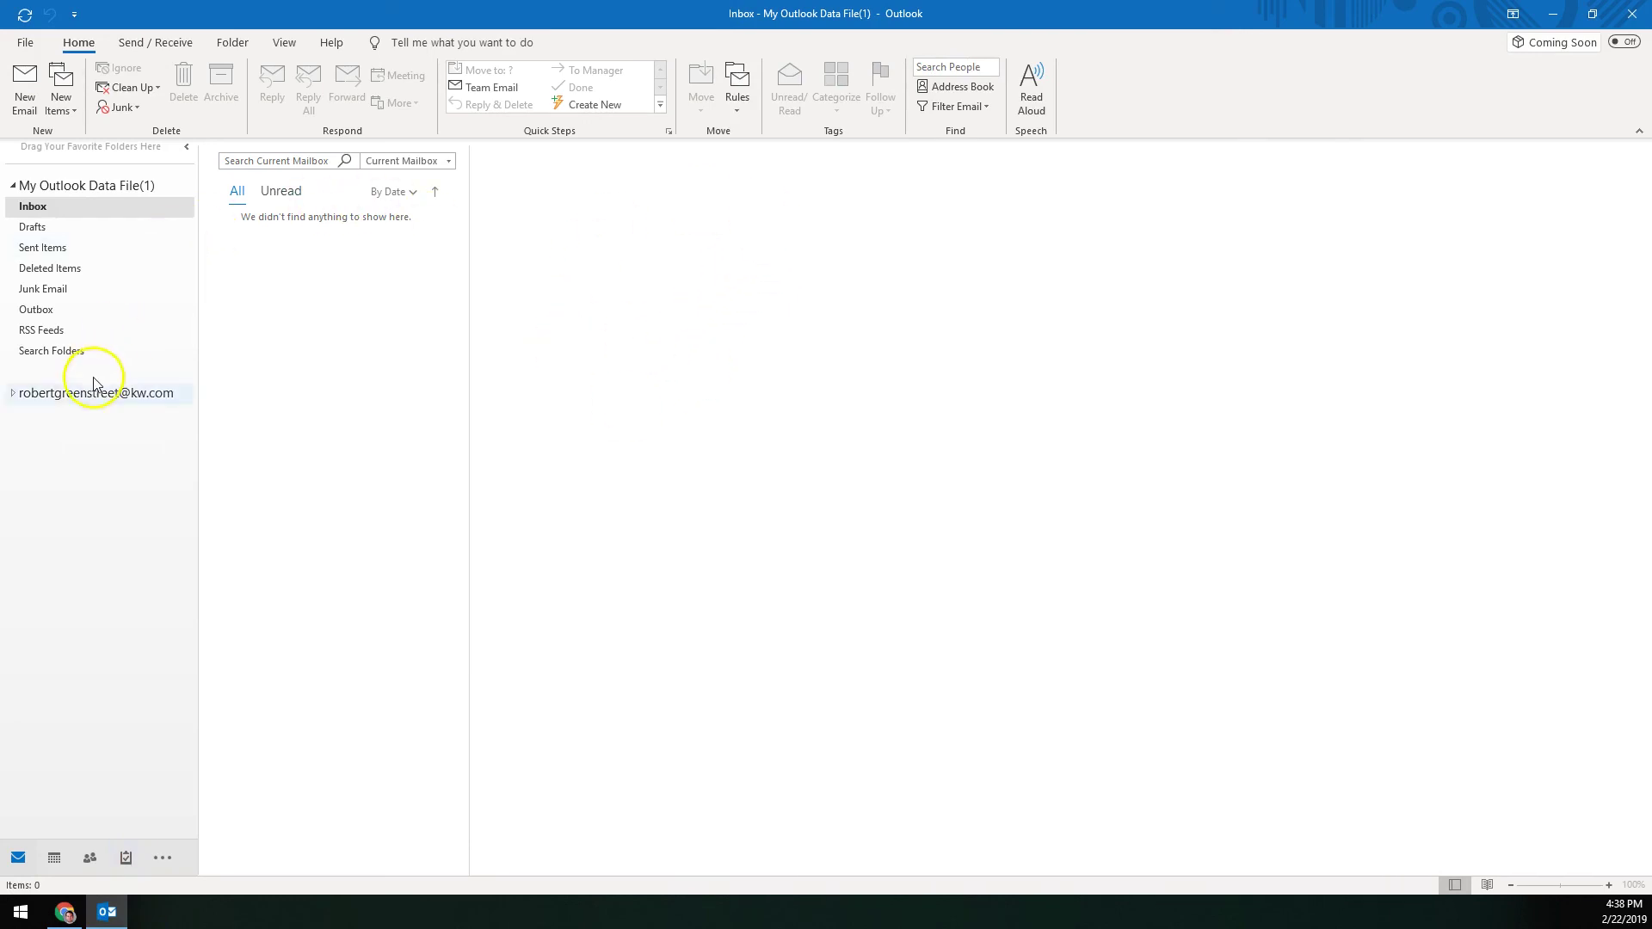
pyautogui.click(13, 394)
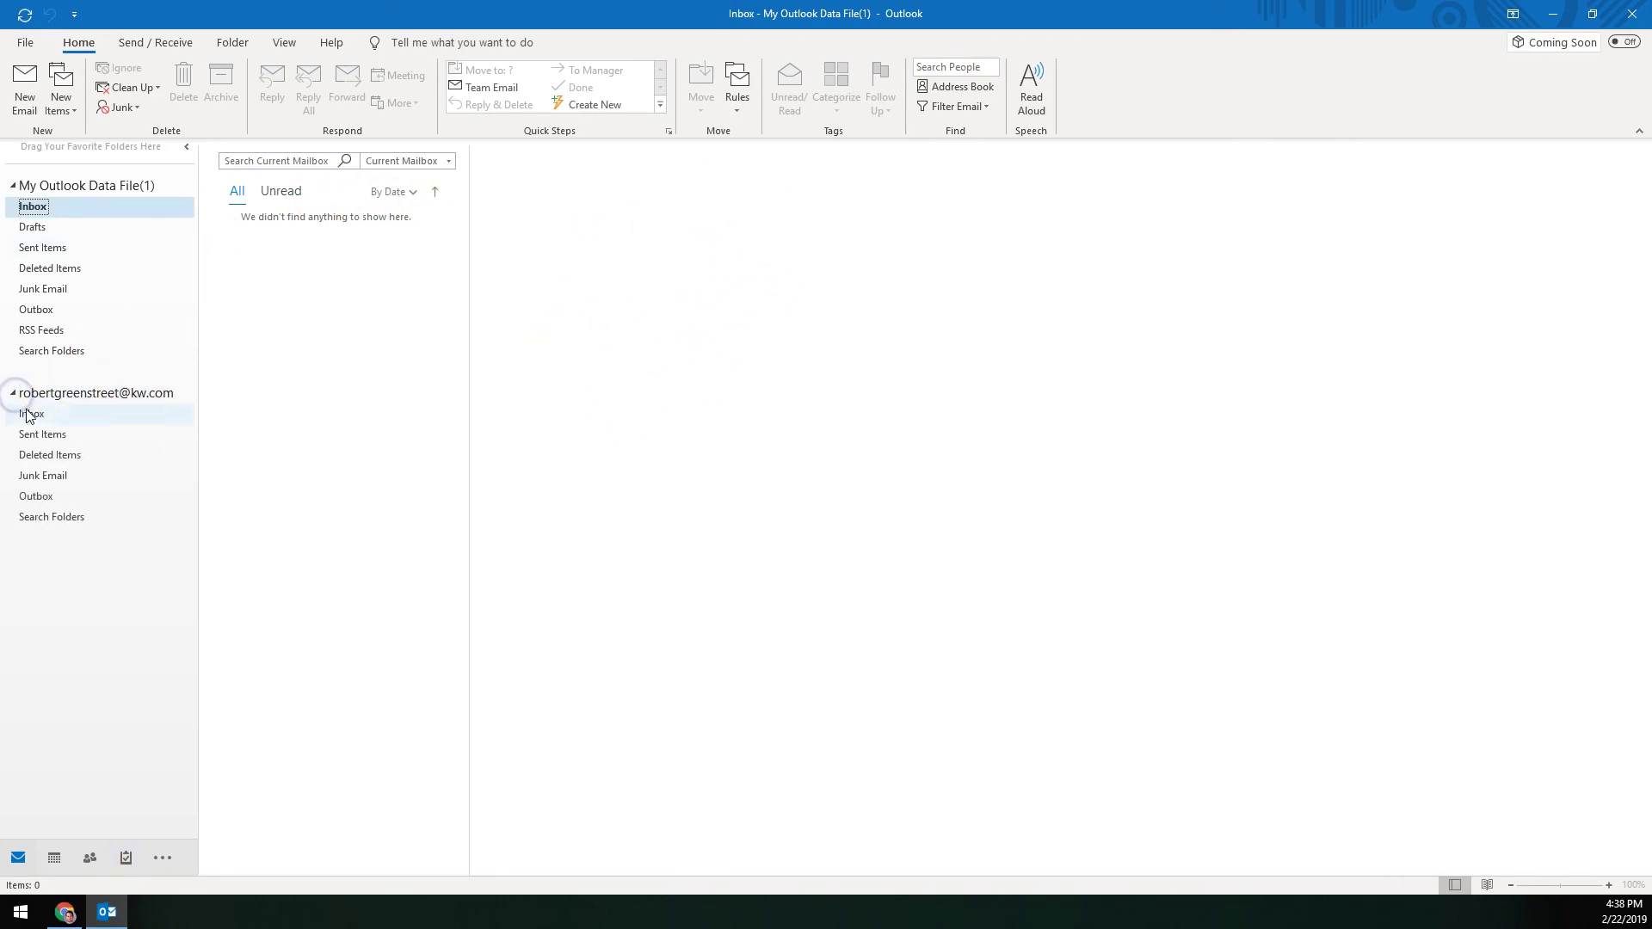
pyautogui.click(31, 413)
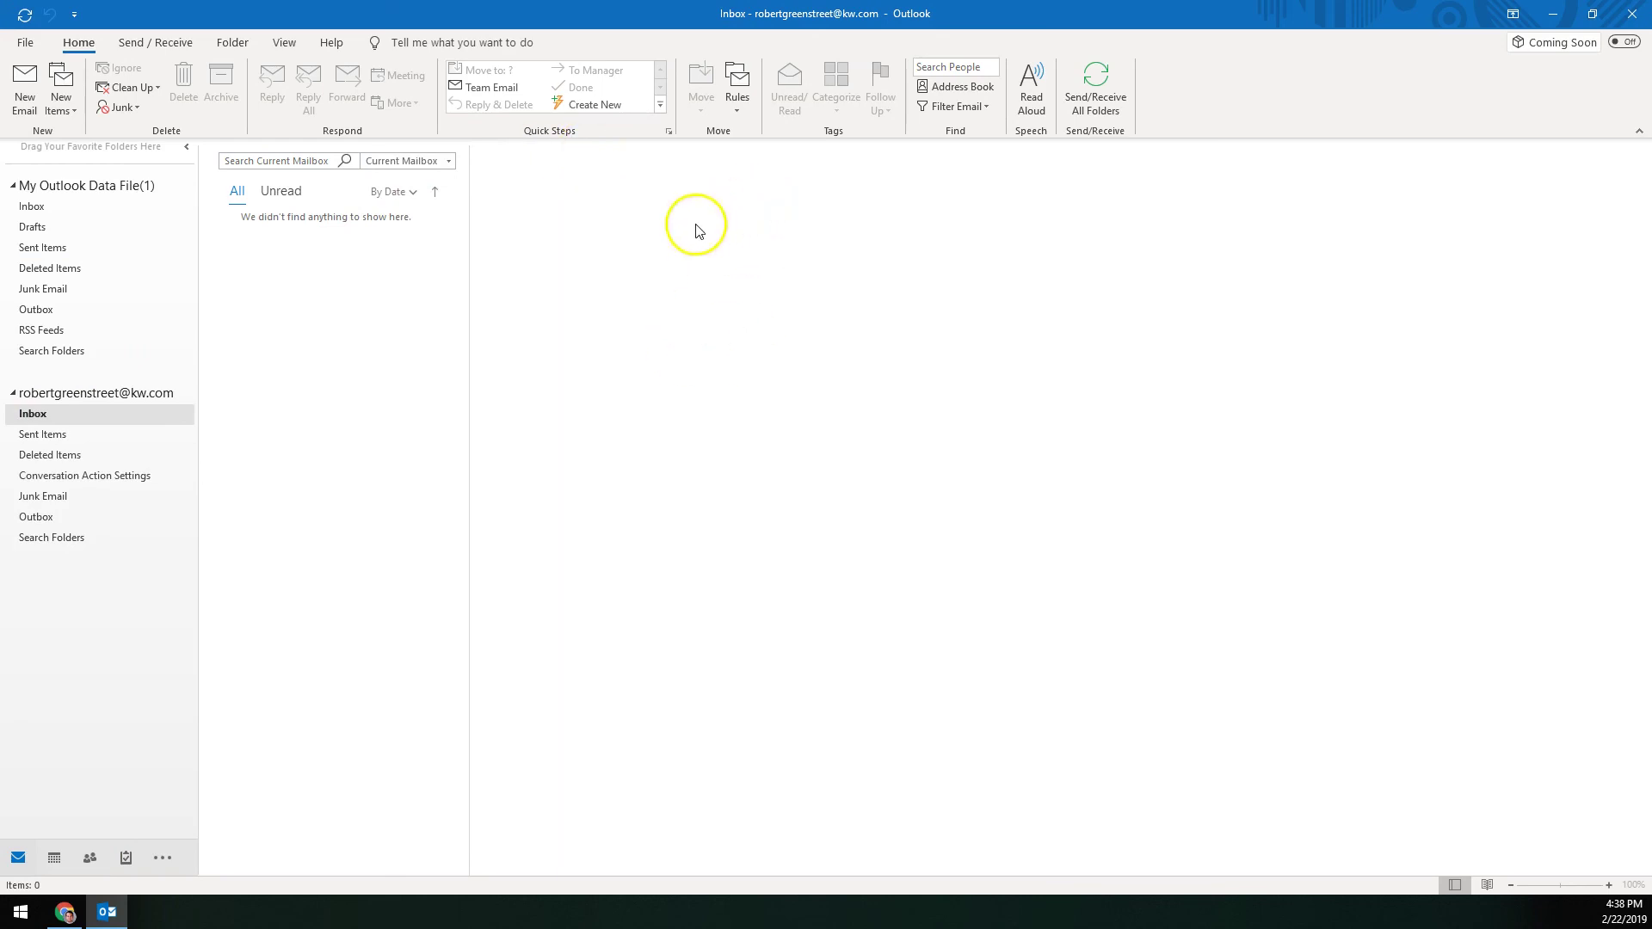